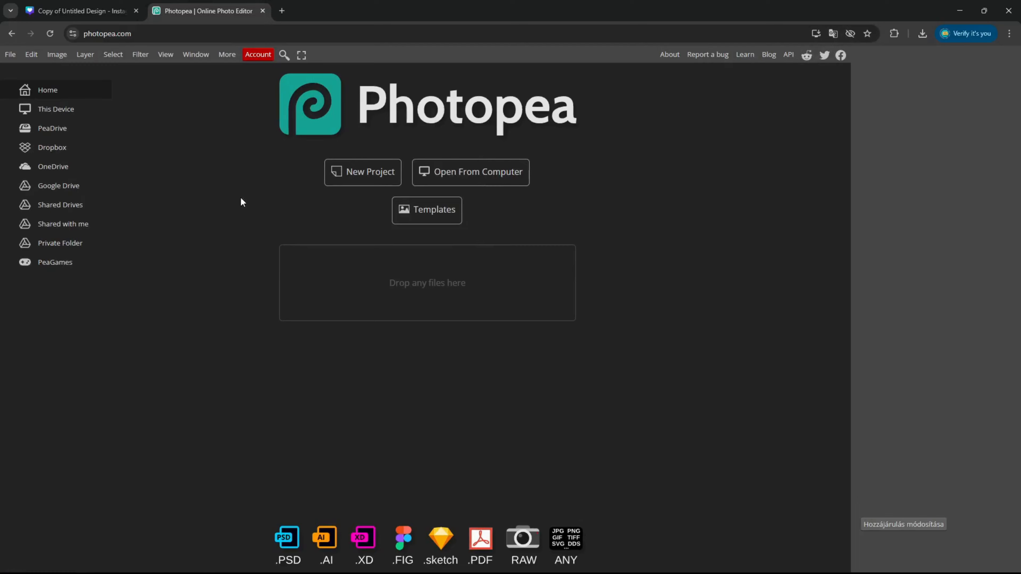
# Find the Modern 3D Logo Mockup in the template gallery and open it as a project
pyautogui.click(448, 209)
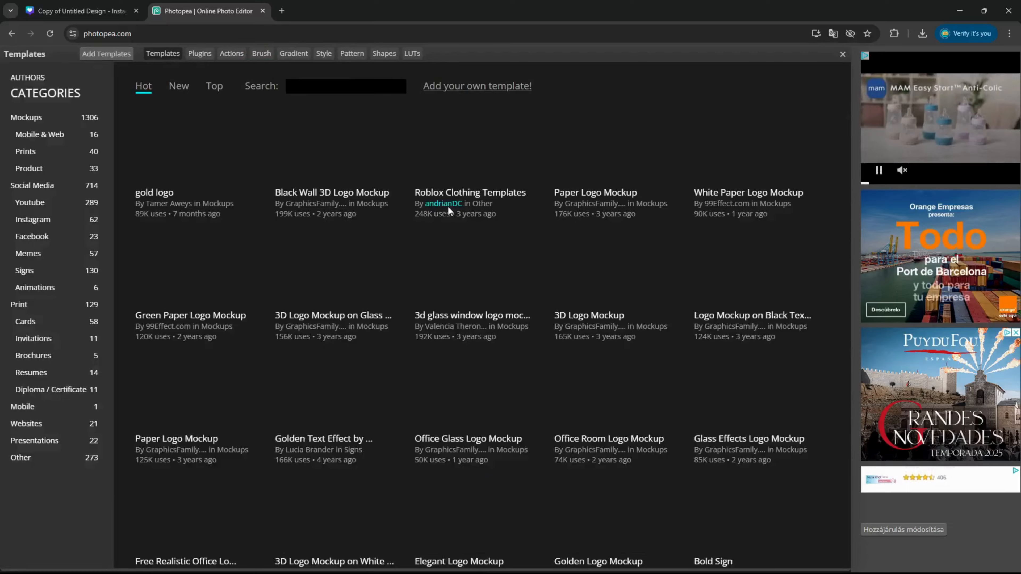
pyautogui.scroll(-7, 494, 207)
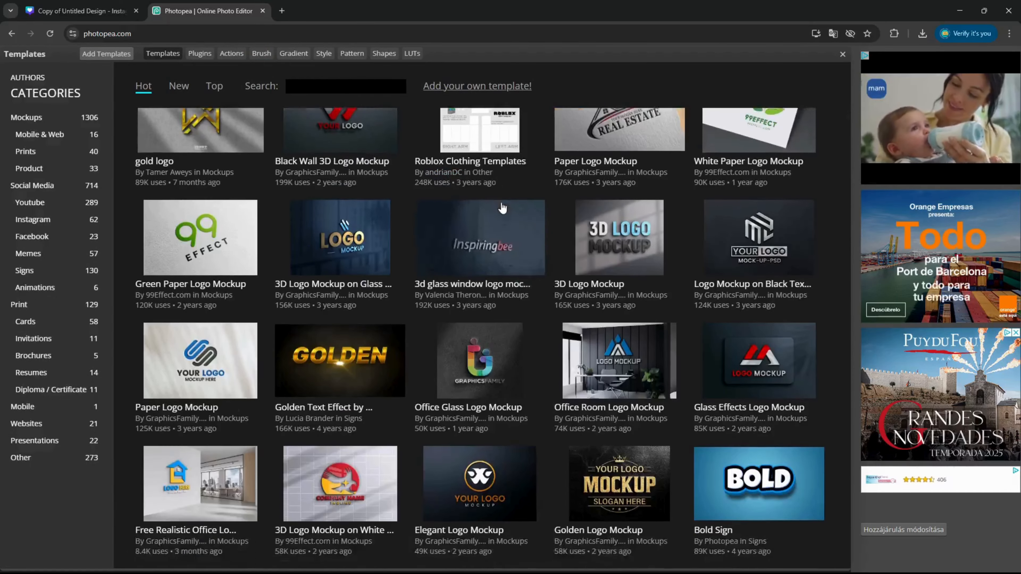
pyautogui.scroll(-10, 503, 208)
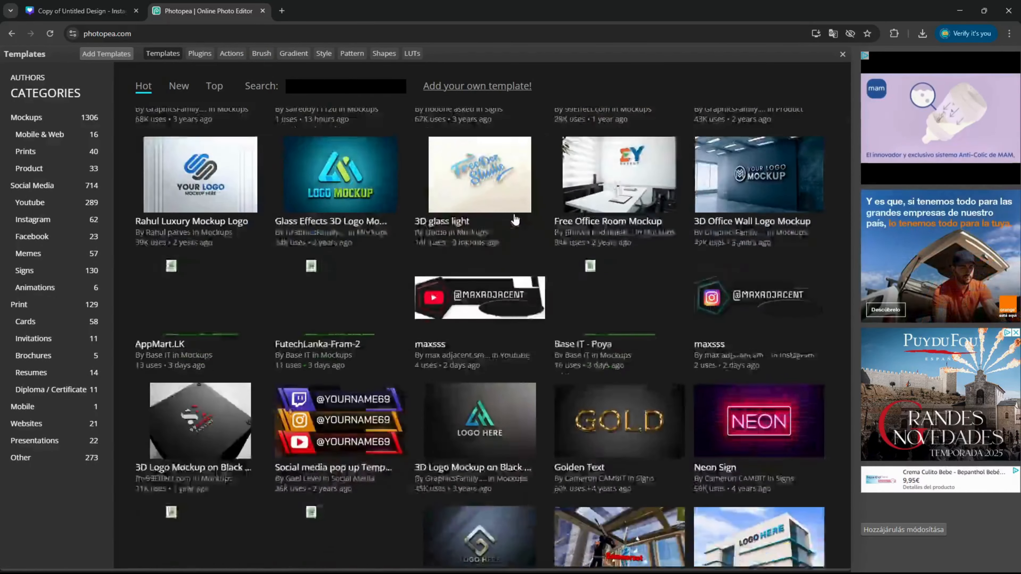
pyautogui.scroll(-8, 515, 219)
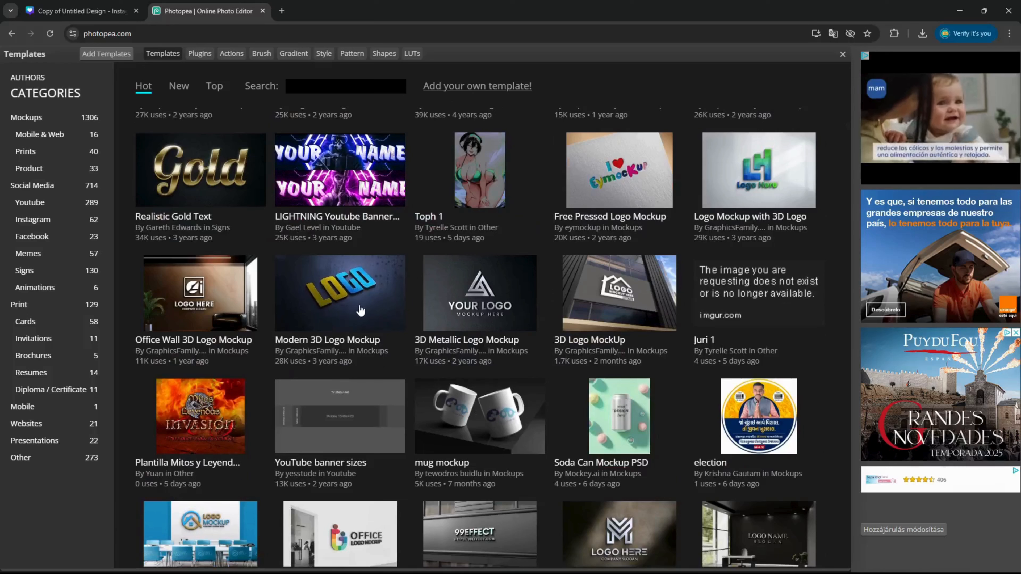
pyautogui.click(330, 299)
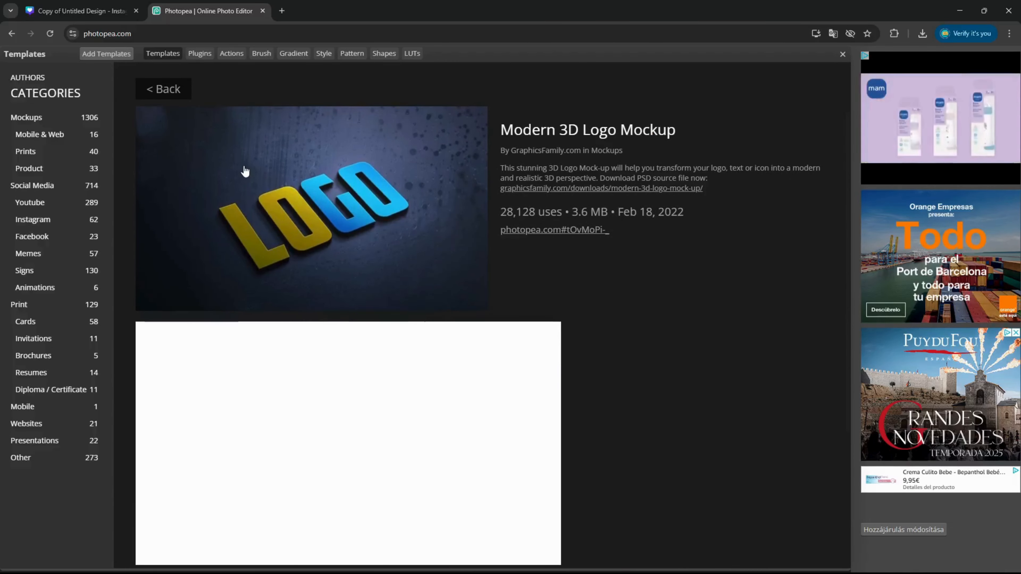
pyautogui.click(262, 183)
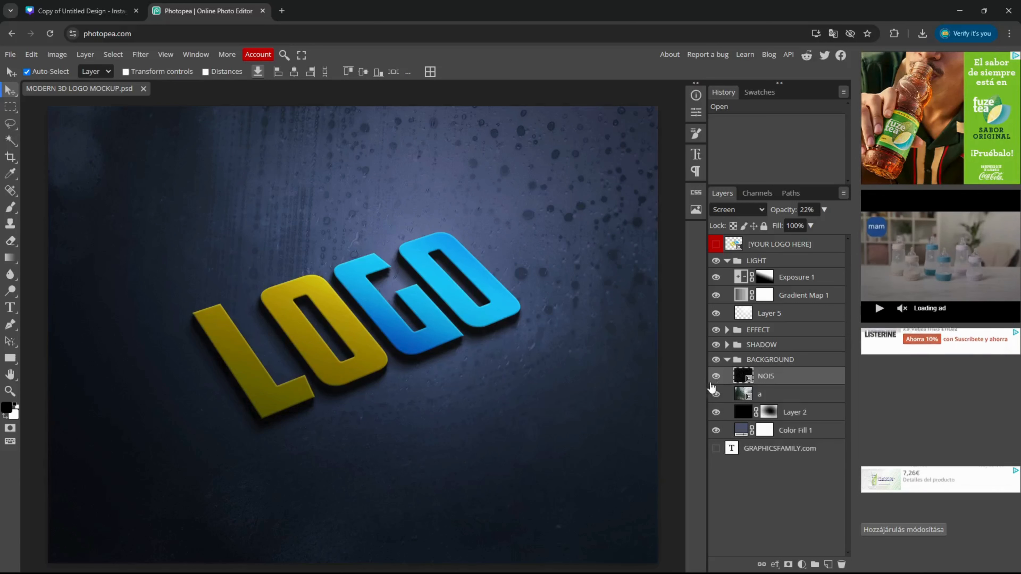
# Examine the mockup's BACKGROUND, EFFECT and SHADOW groups by toggling visibility and expanding them, leaving all layer groups visible and collapsed
pyautogui.click(716, 376)
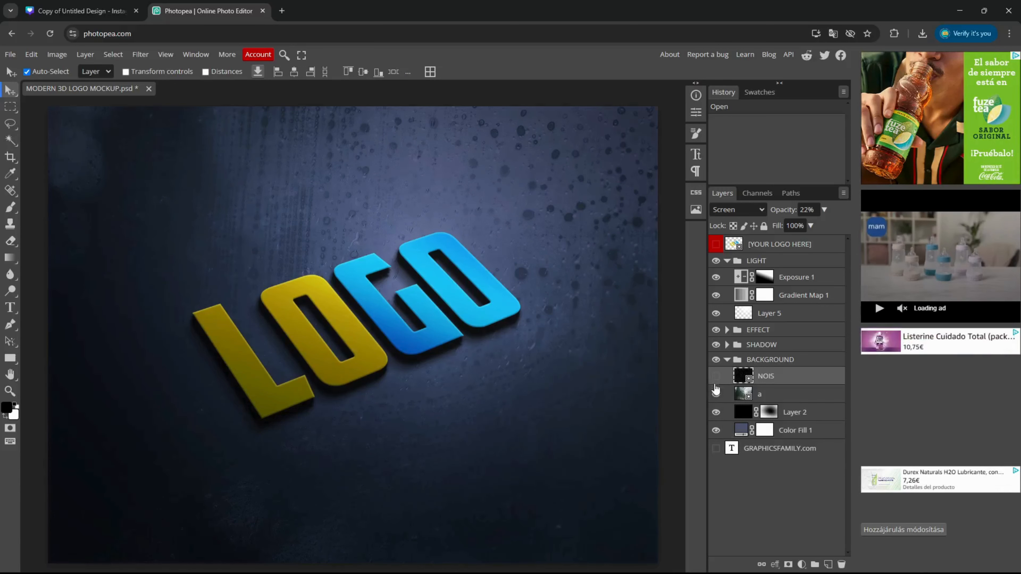
pyautogui.click(718, 398)
pyautogui.click(718, 398)
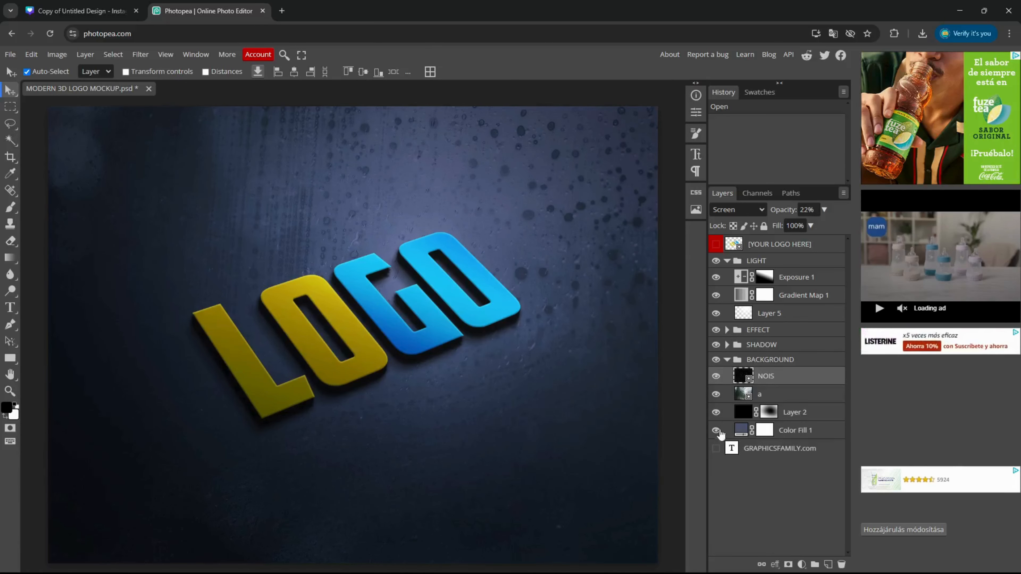
pyautogui.click(727, 360)
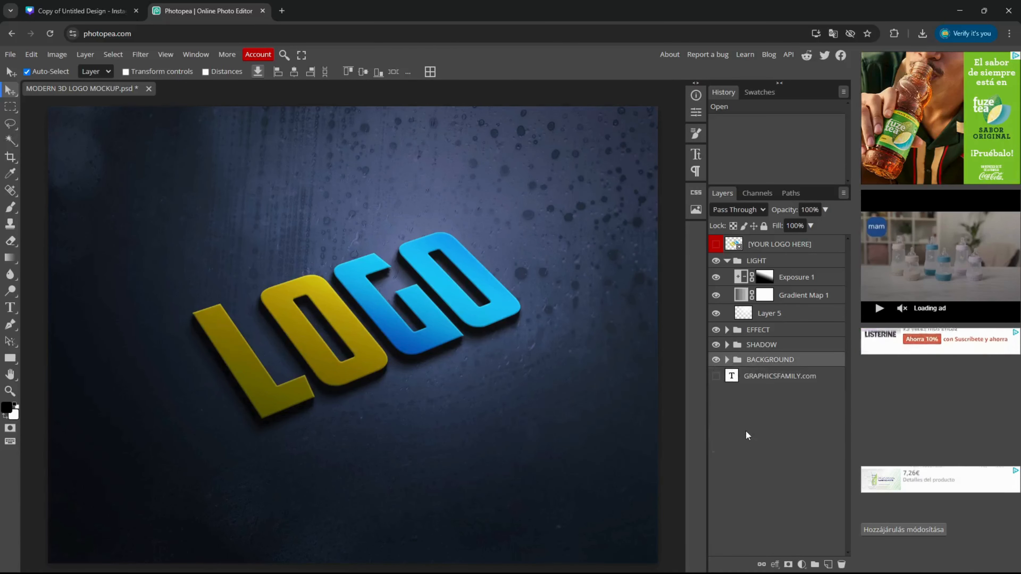
pyautogui.click(727, 329)
pyautogui.click(727, 330)
pyautogui.click(727, 344)
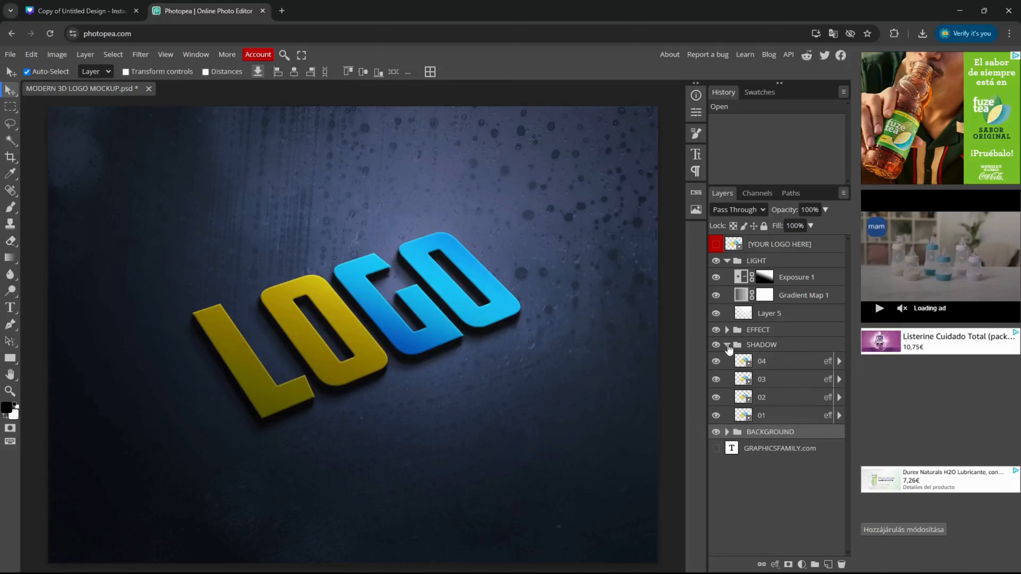
pyautogui.click(727, 344)
pyautogui.click(716, 359)
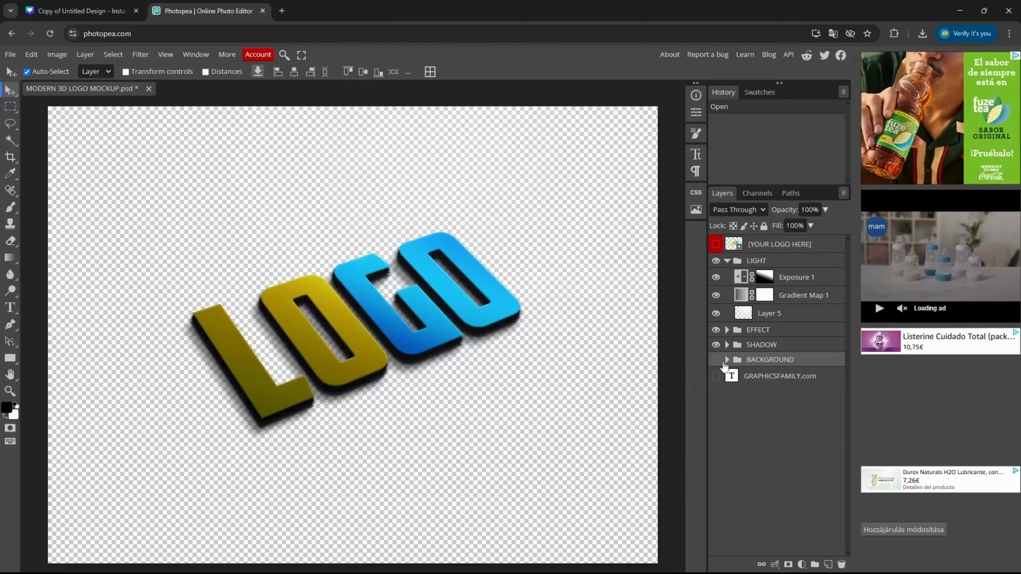
pyautogui.click(715, 359)
pyautogui.click(727, 360)
pyautogui.click(727, 360)
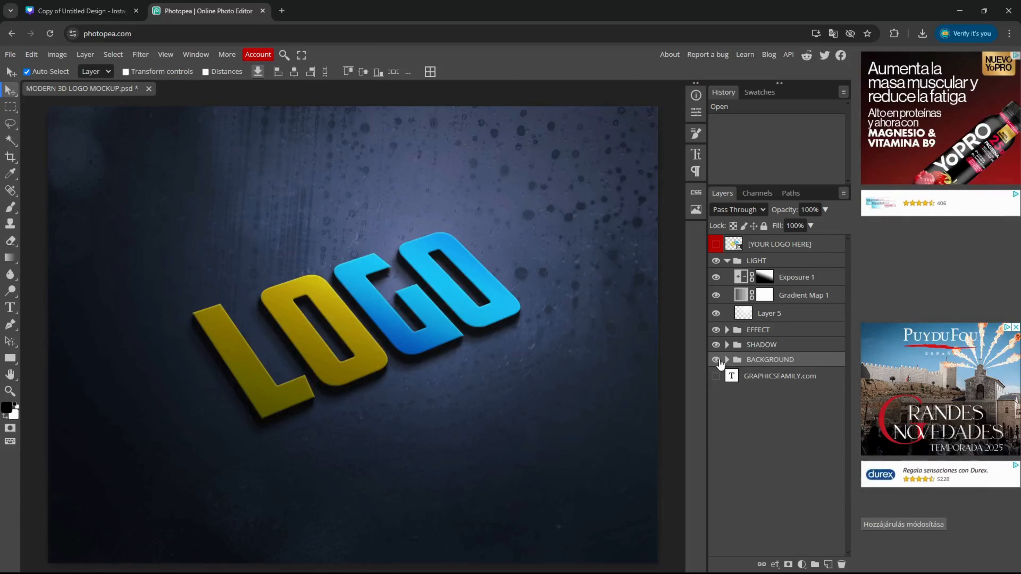
pyautogui.click(726, 261)
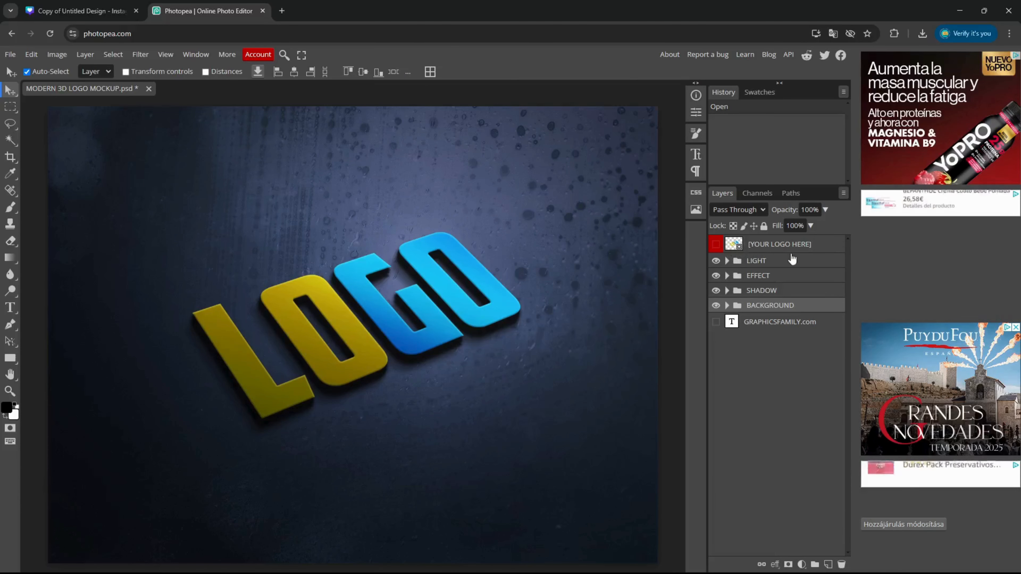
# Open the [YOUR LOGO HERE] smart object for editing and hide its placeholder LOGO text layer
pyautogui.doubleClick(734, 245)
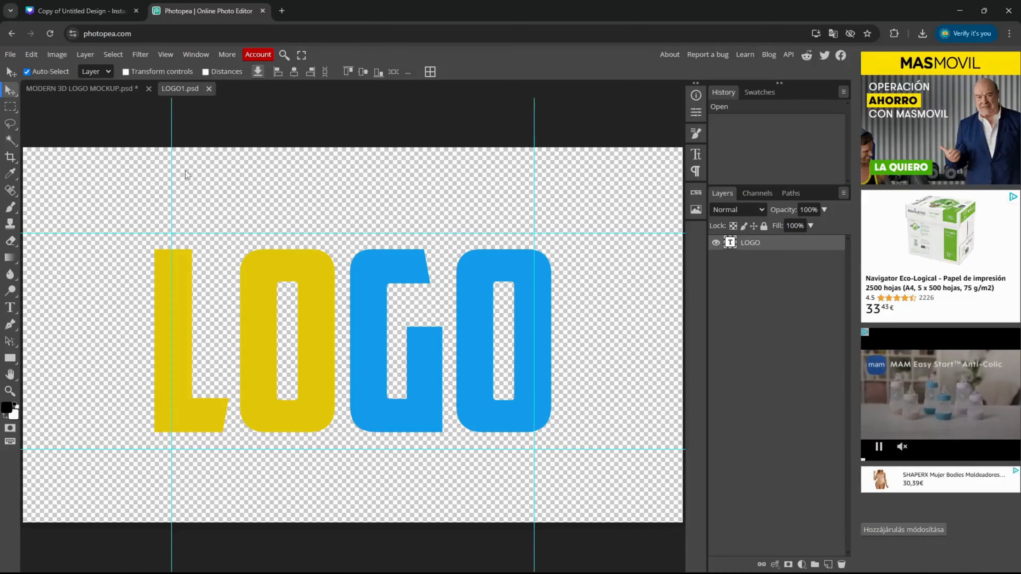
pyautogui.click(717, 245)
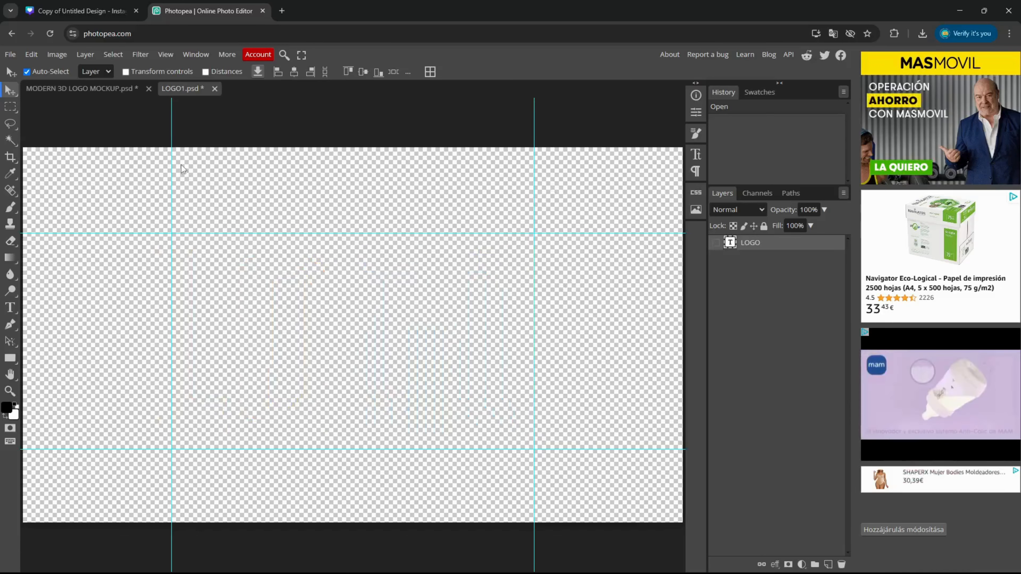
# Place Copy of Untitled Design (1).png in the smart object document and delete the placeholder LOGO text layer
pyautogui.click(5, 57)
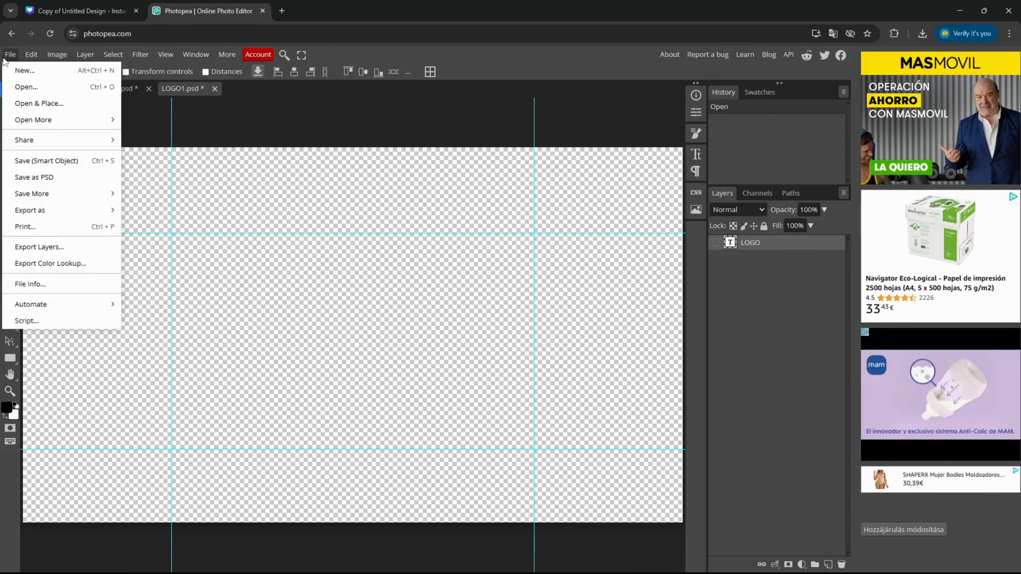
pyautogui.click(40, 103)
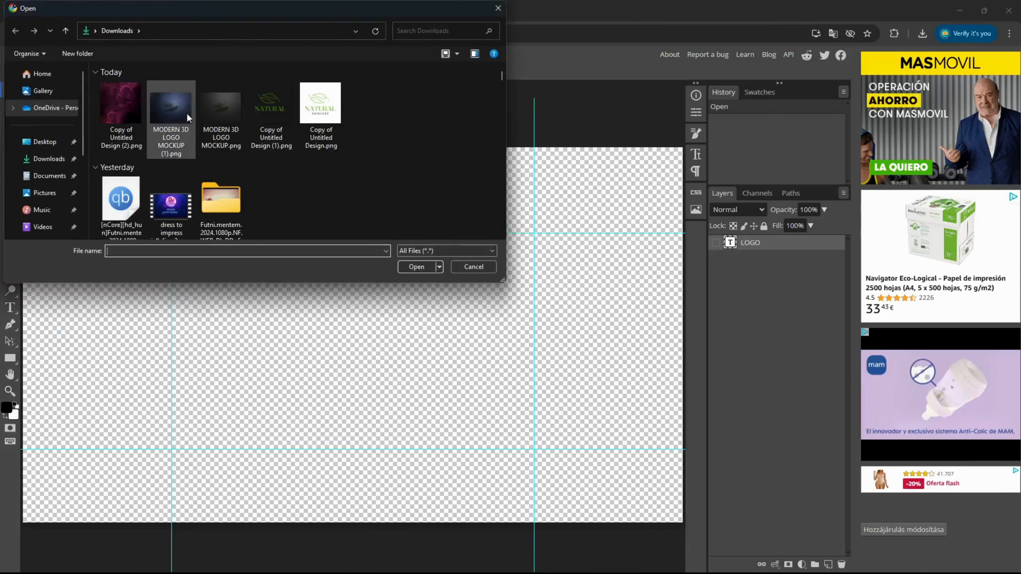
pyautogui.click(269, 116)
pyautogui.click(424, 267)
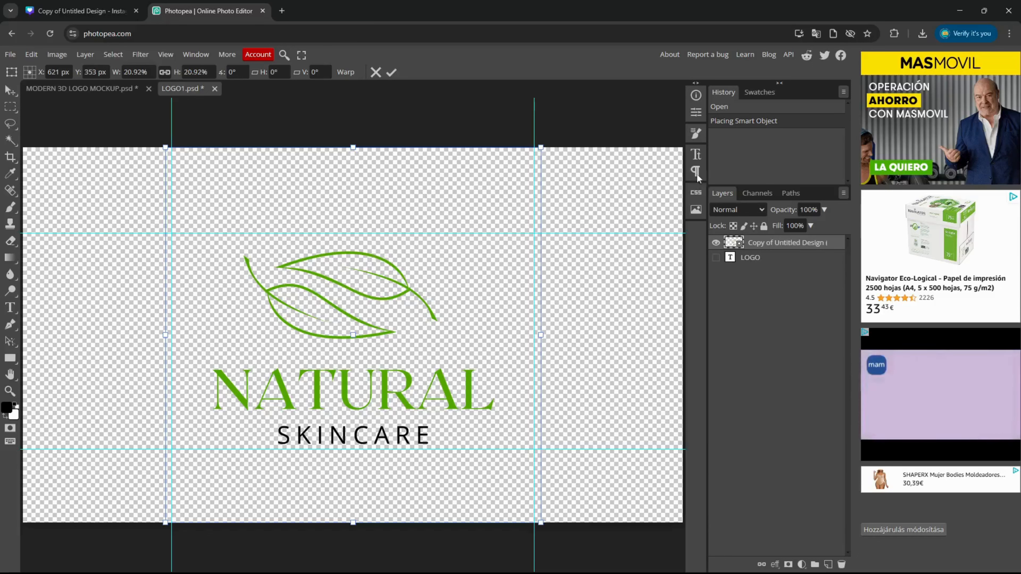
pyautogui.click(752, 259)
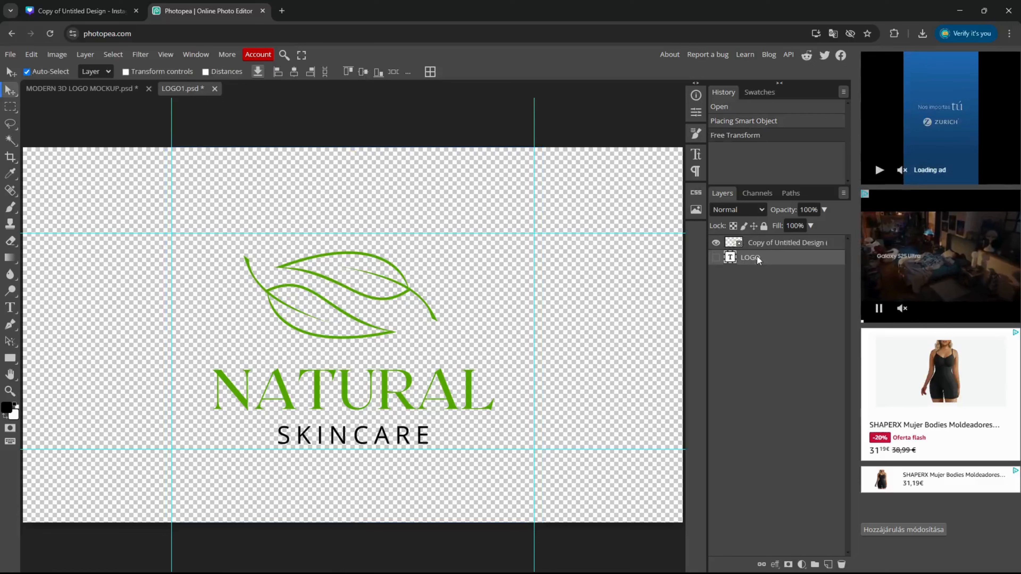
pyautogui.press('Delete')
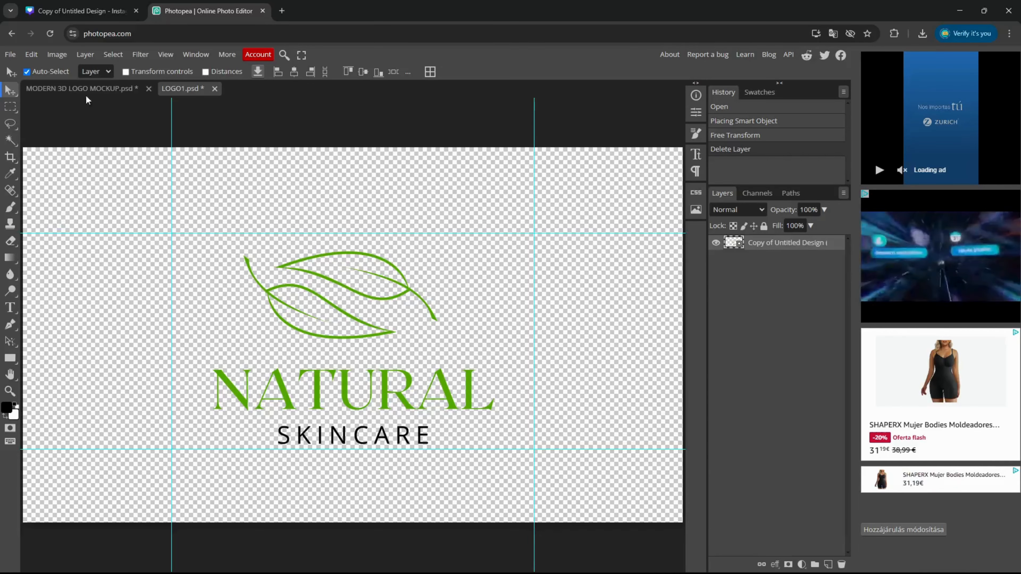
# Save the edited LOGO1.psd smart object and return to the MODERN 3D LOGO MOCKUP document
pyautogui.click(80, 88)
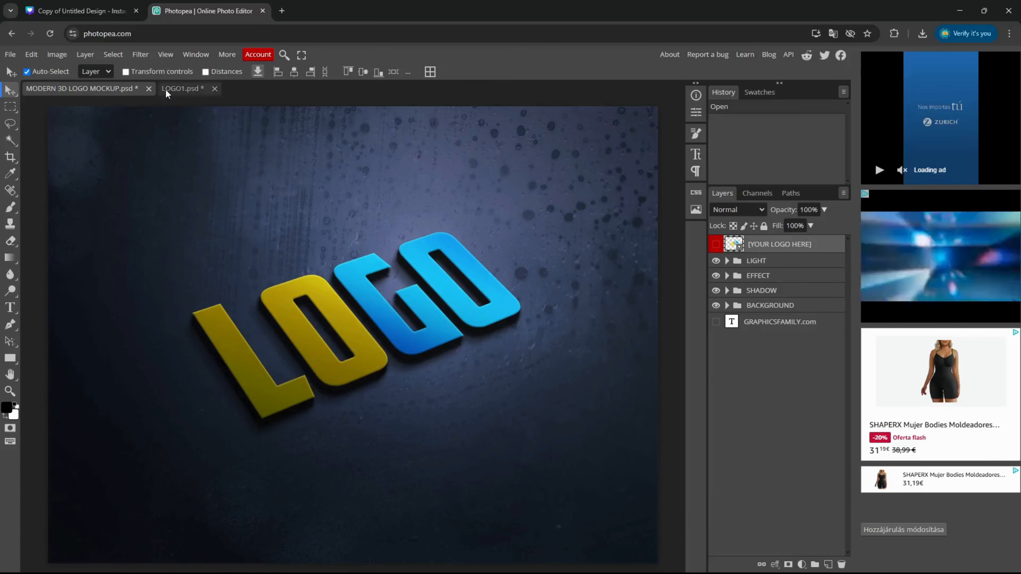
pyautogui.click(172, 88)
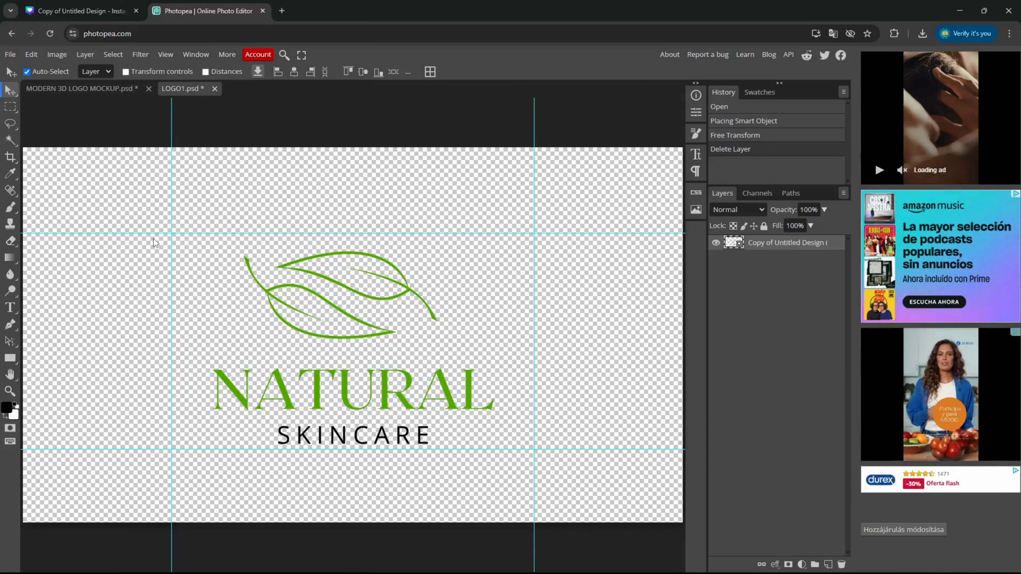
pyautogui.hotkey('ctrl', 's')
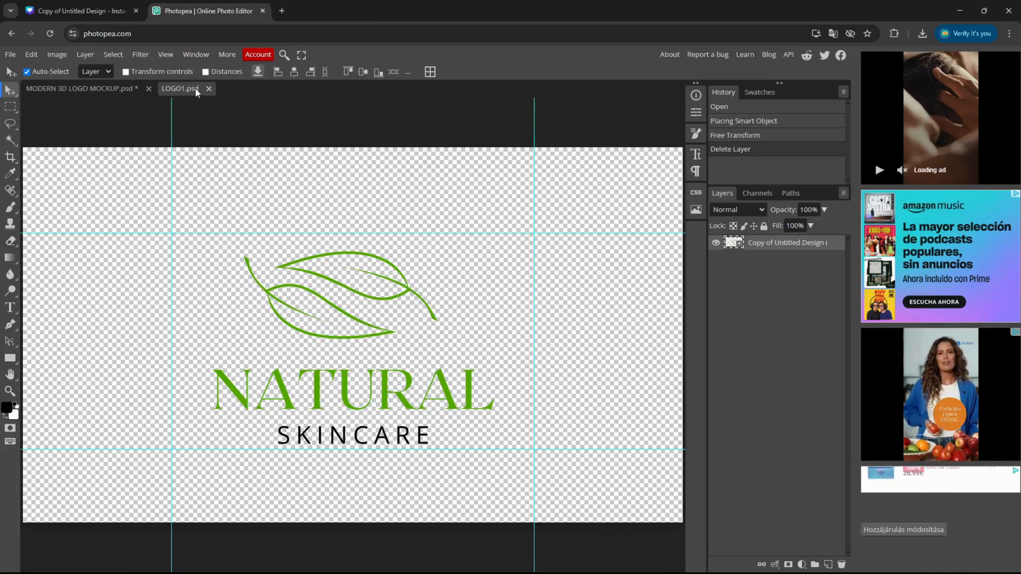
pyautogui.click(98, 88)
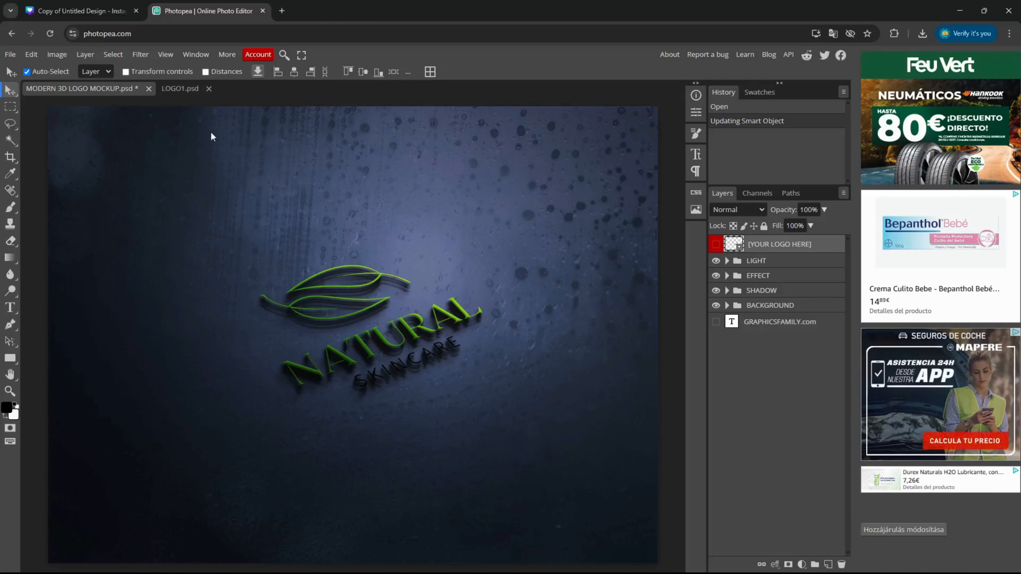
# Export the finished logo mockup as a PNG image
pyautogui.click(10, 55)
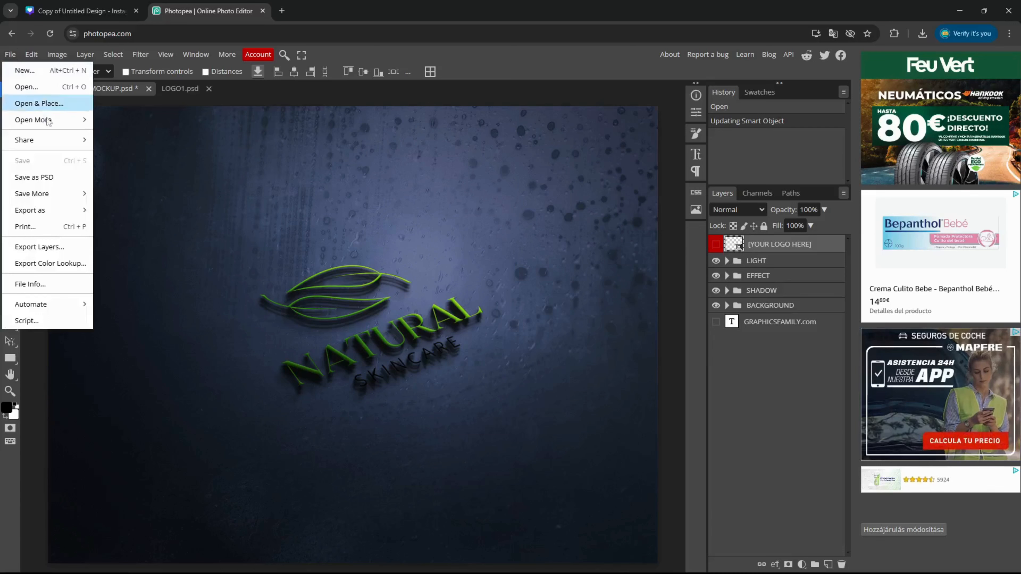
pyautogui.moveTo(55, 217)
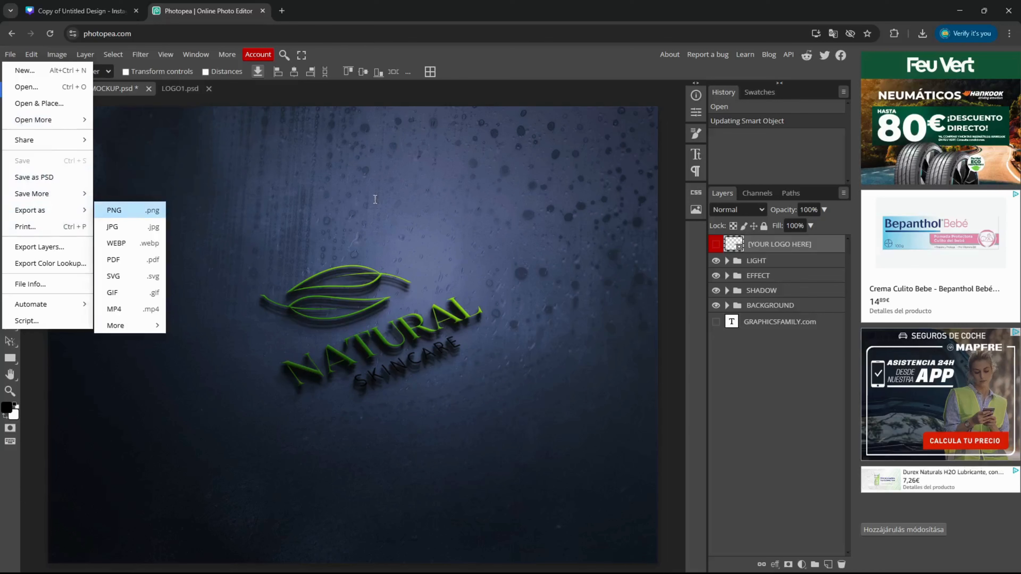
pyautogui.click(396, 282)
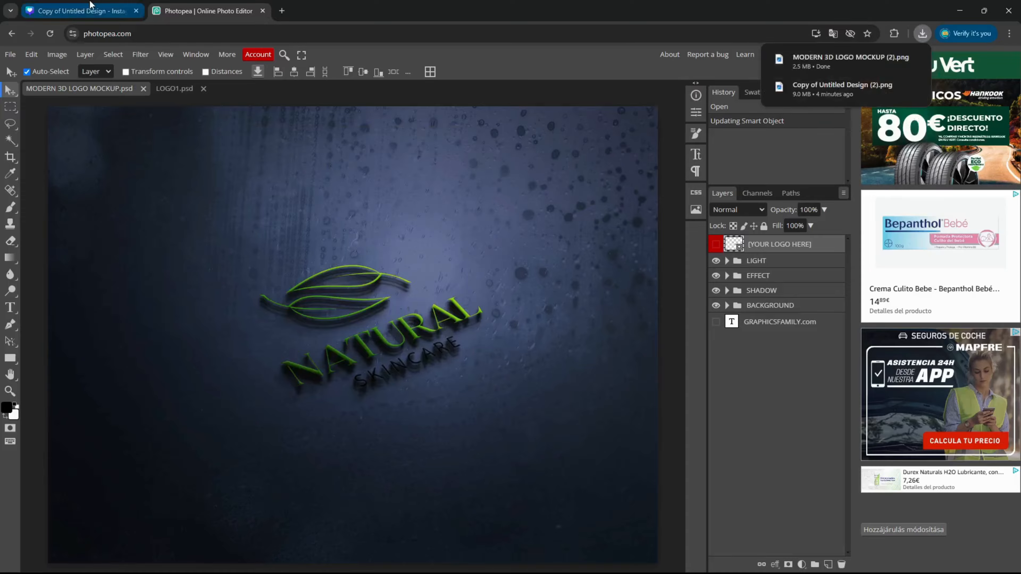
# Switch to the Canva design and add a blank page after page 3
pyautogui.click(80, 11)
pyautogui.scroll(-5, 712, 243)
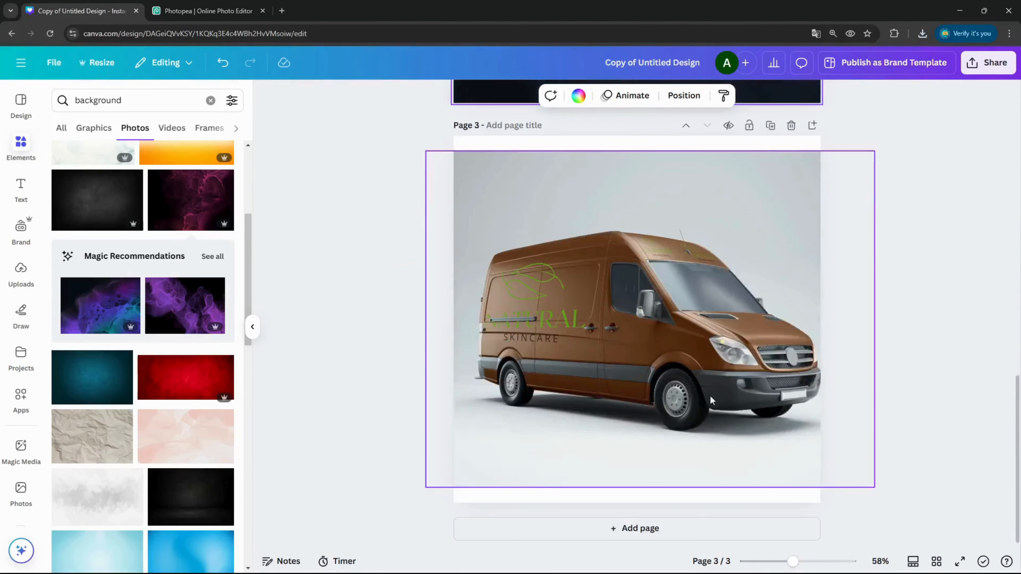
pyautogui.click(693, 528)
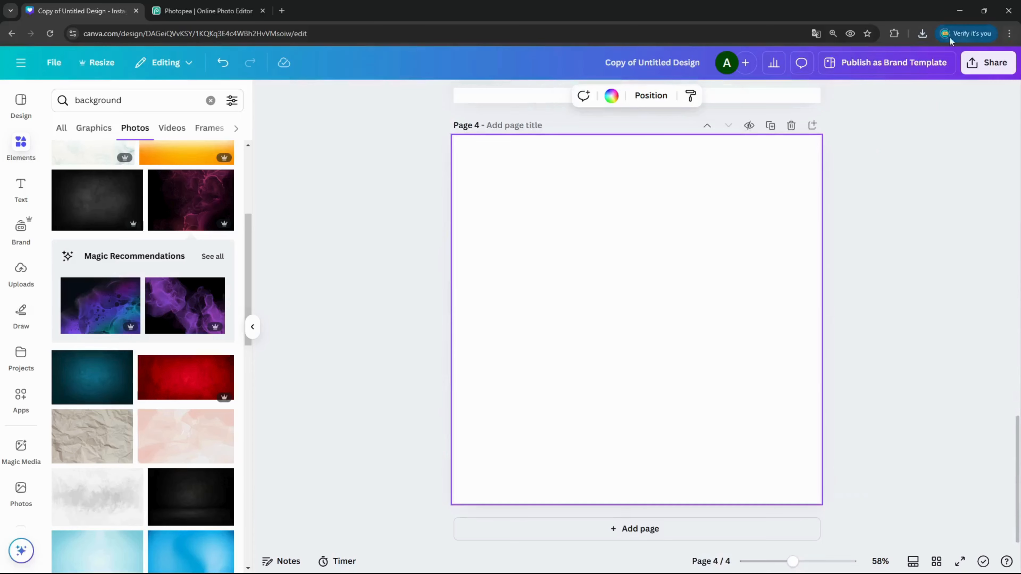
# Insert the downloaded MODERN 3D LOGO MOCKUP (2).png on page 4, then enlarge and reposition it to cover the whole page
pyautogui.click(922, 34)
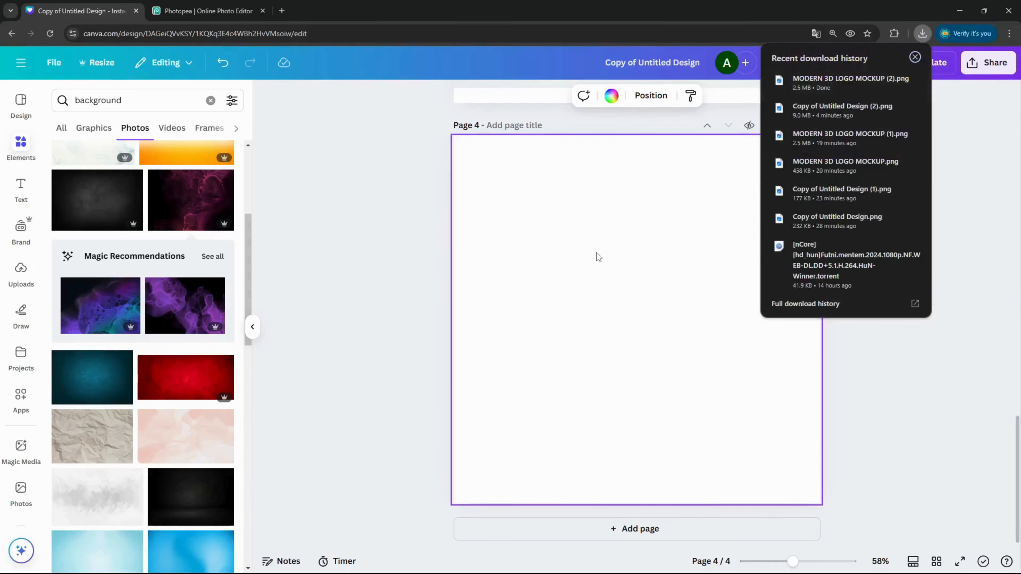
pyautogui.moveTo(599, 301); pyautogui.dragTo(467, 201)
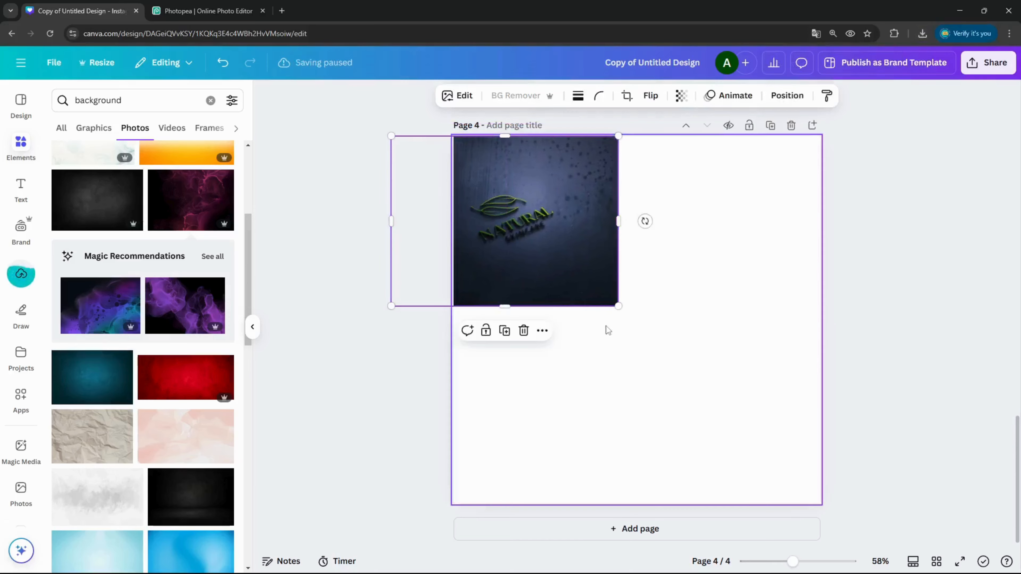
pyautogui.moveTo(618, 305); pyautogui.dragTo(848, 564)
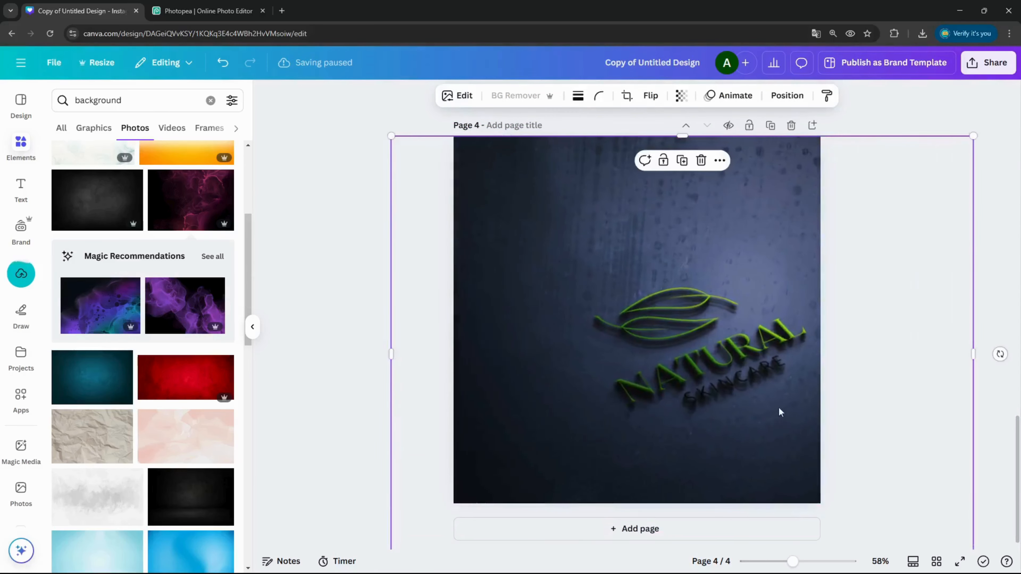
pyautogui.moveTo(780, 412); pyautogui.dragTo(708, 361)
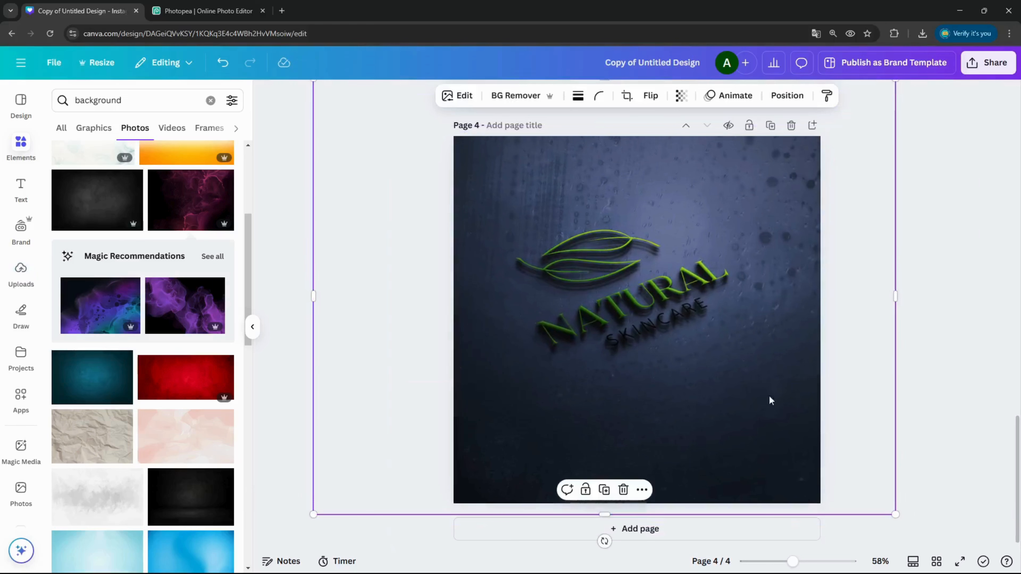
pyautogui.moveTo(896, 515); pyautogui.dragTo(916, 527)
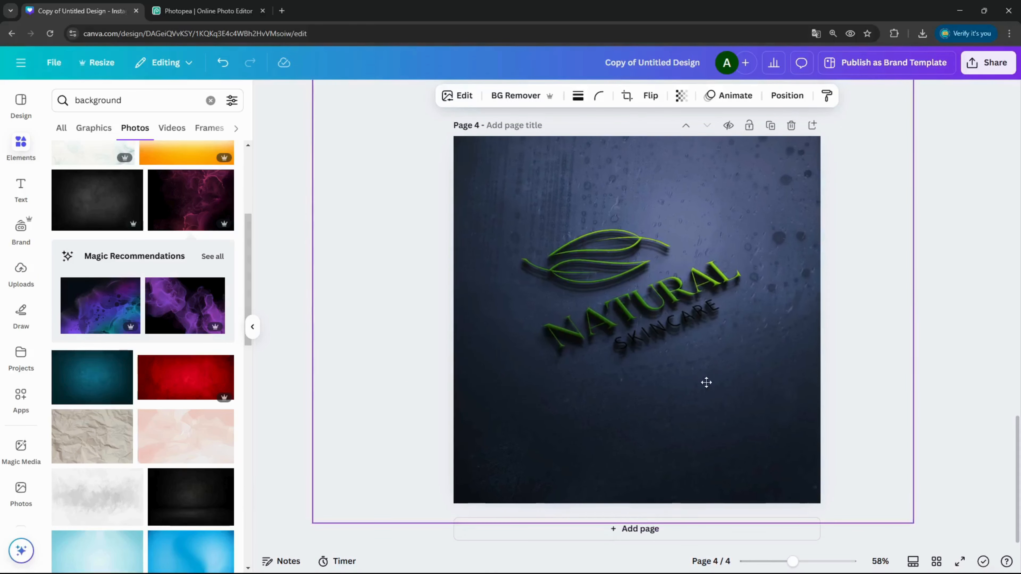
# Add a new page after page 4 and give it a blue-to-purple gradient background
pyautogui.click(655, 531)
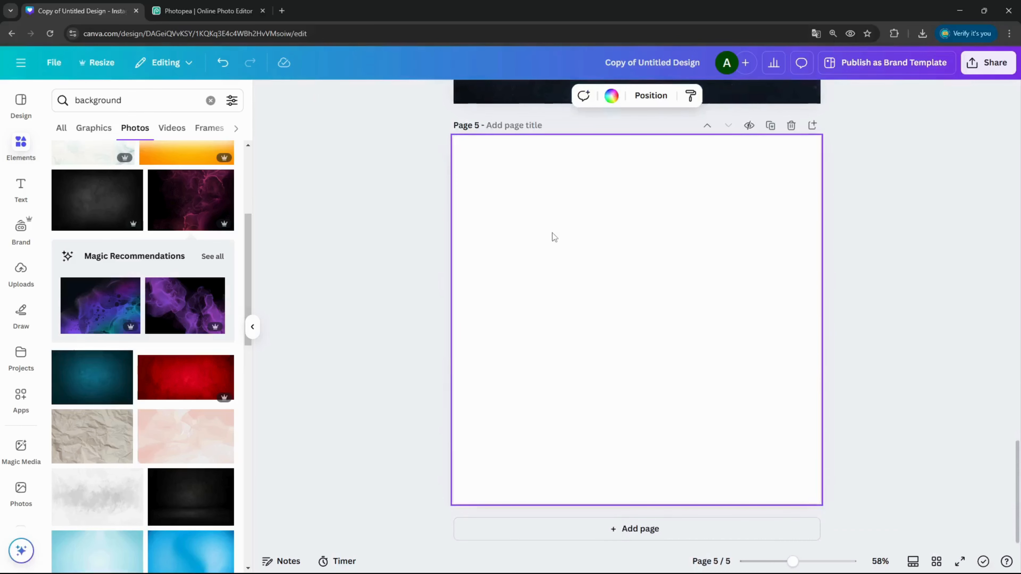
pyautogui.click(612, 96)
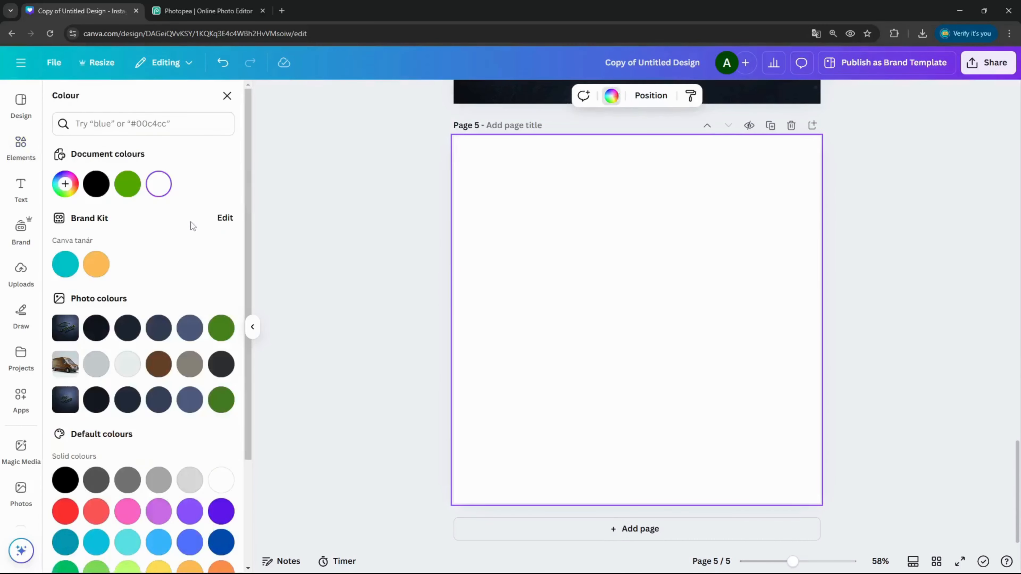
pyautogui.scroll(-2, 104, 446)
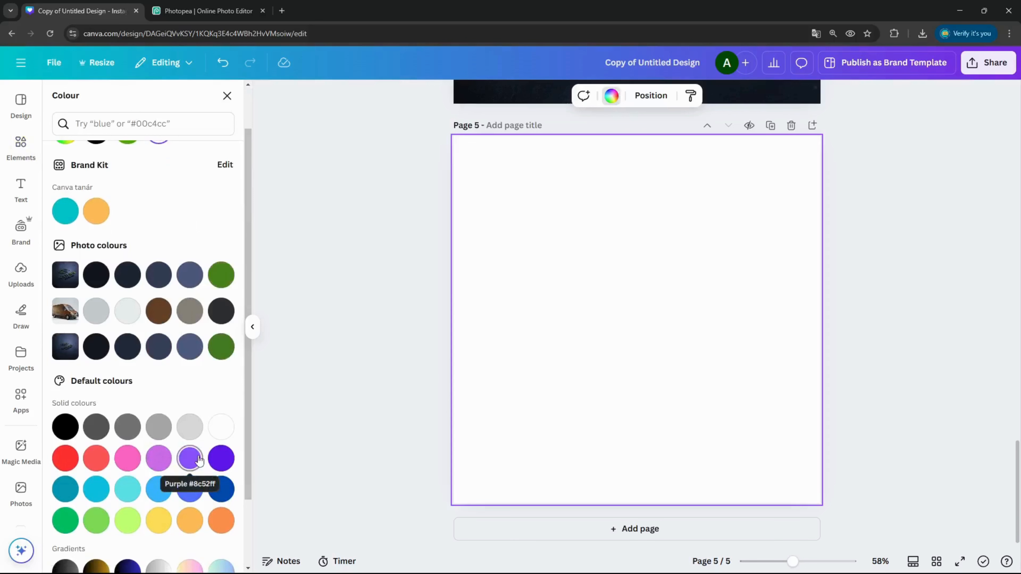
pyautogui.scroll(-3, 187, 393)
pyautogui.click(222, 551)
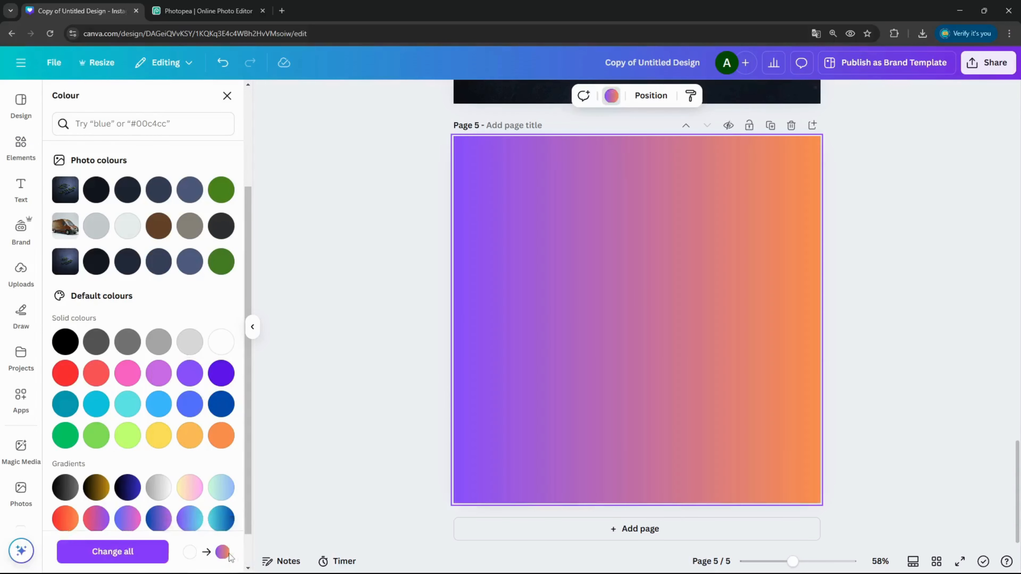
pyautogui.scroll(-1, 193, 511)
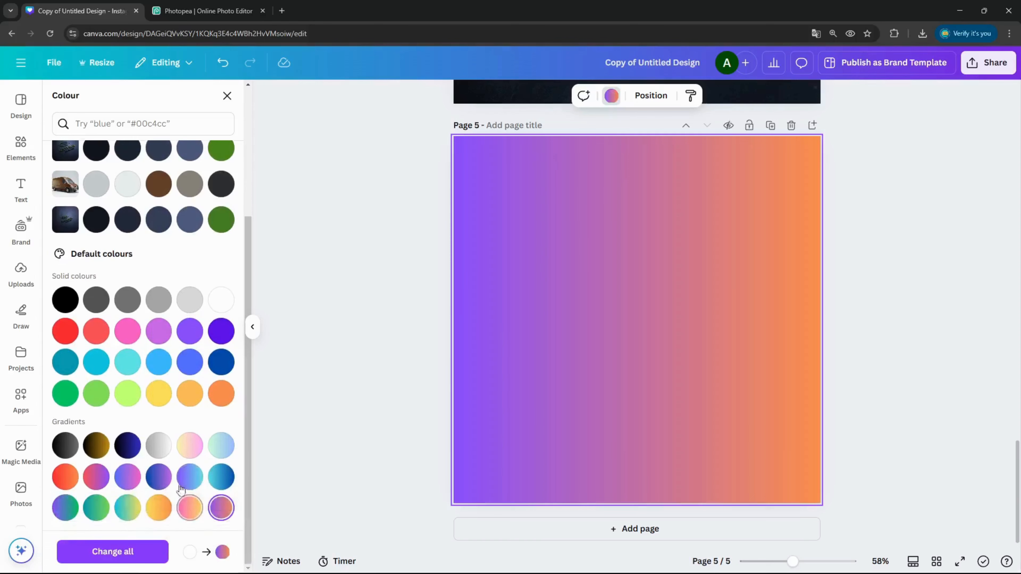
pyautogui.click(164, 477)
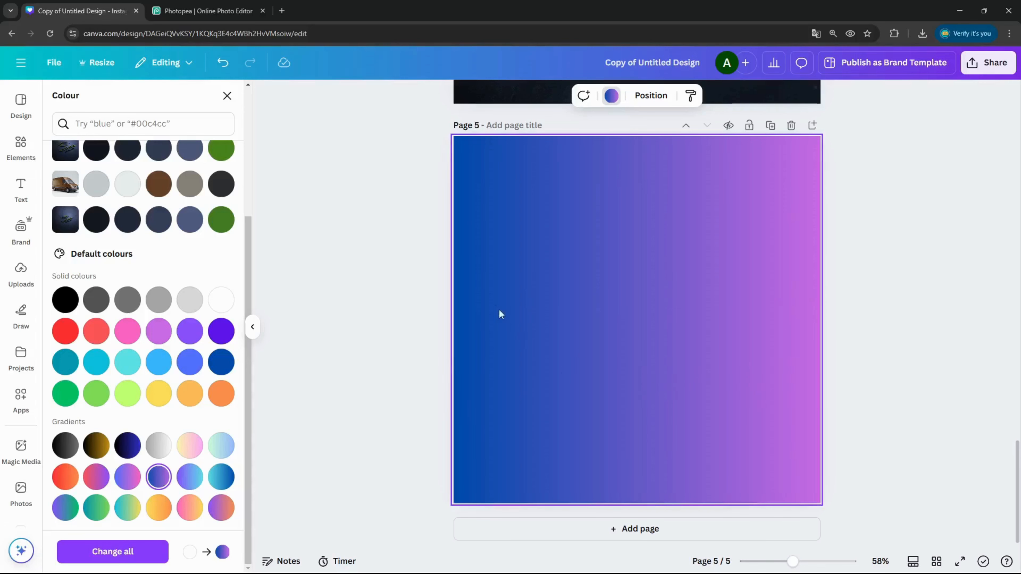
pyautogui.click(227, 98)
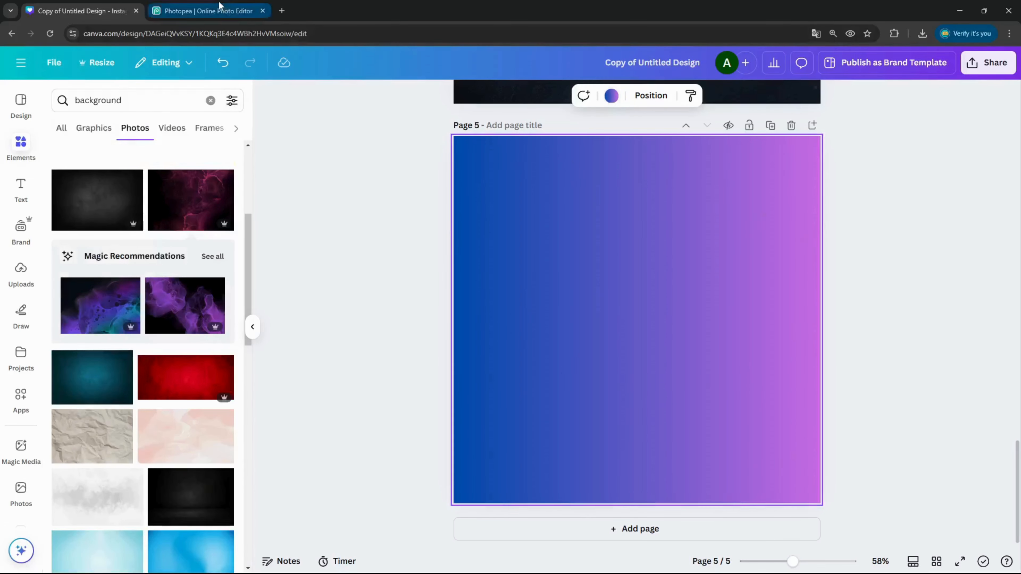
# Switch to Photopea, hide the BACKGROUND group of the logo mockup and export the transparent result as a PNG image
pyautogui.click(205, 11)
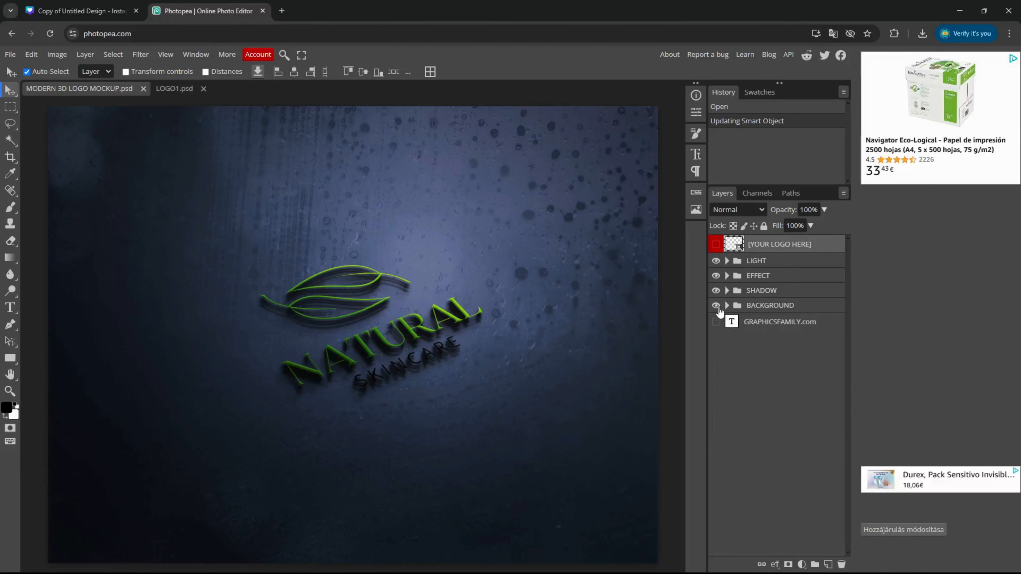
pyautogui.click(715, 305)
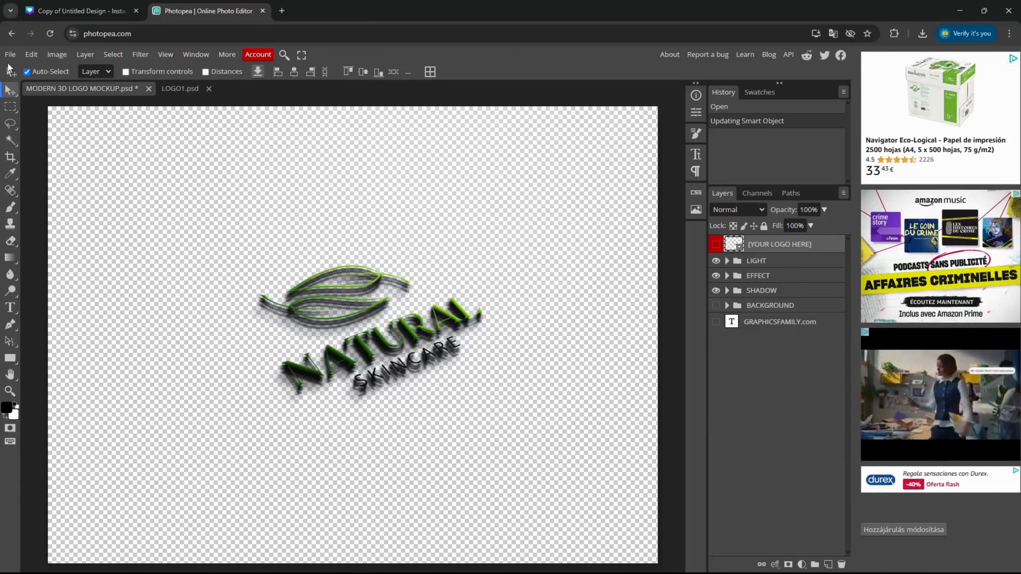
pyautogui.click(10, 54)
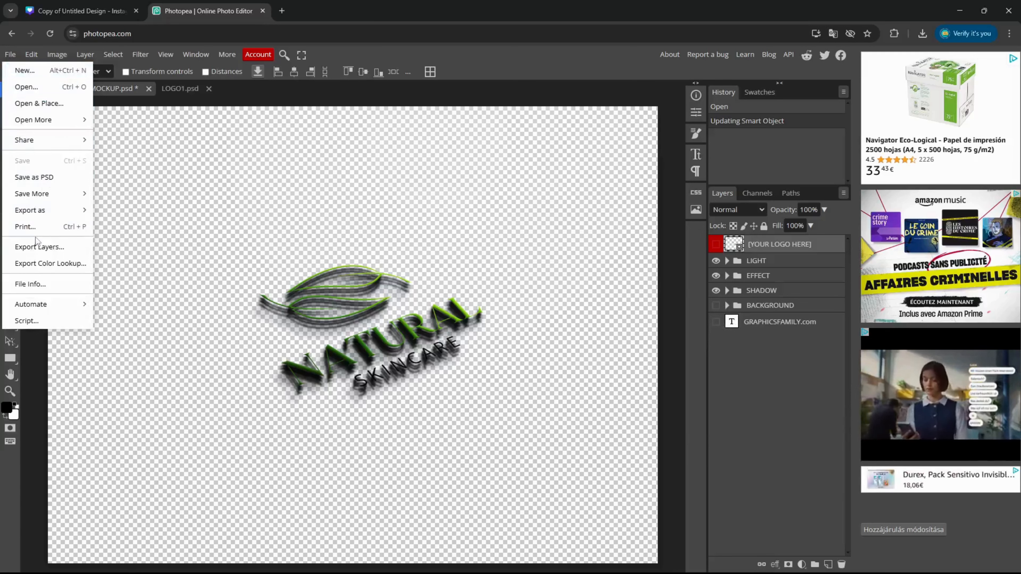
pyautogui.moveTo(54, 217)
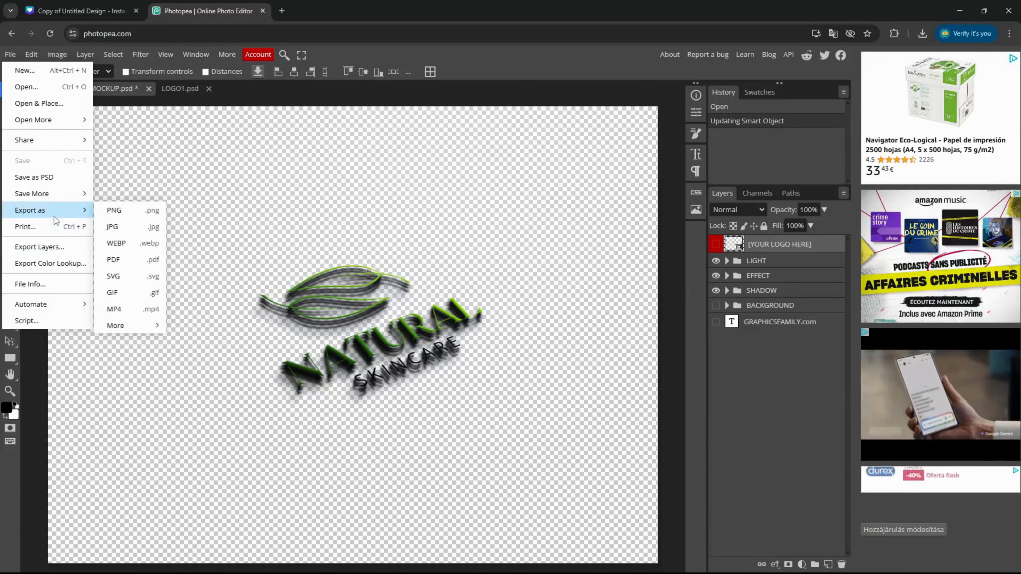
pyautogui.click(114, 207)
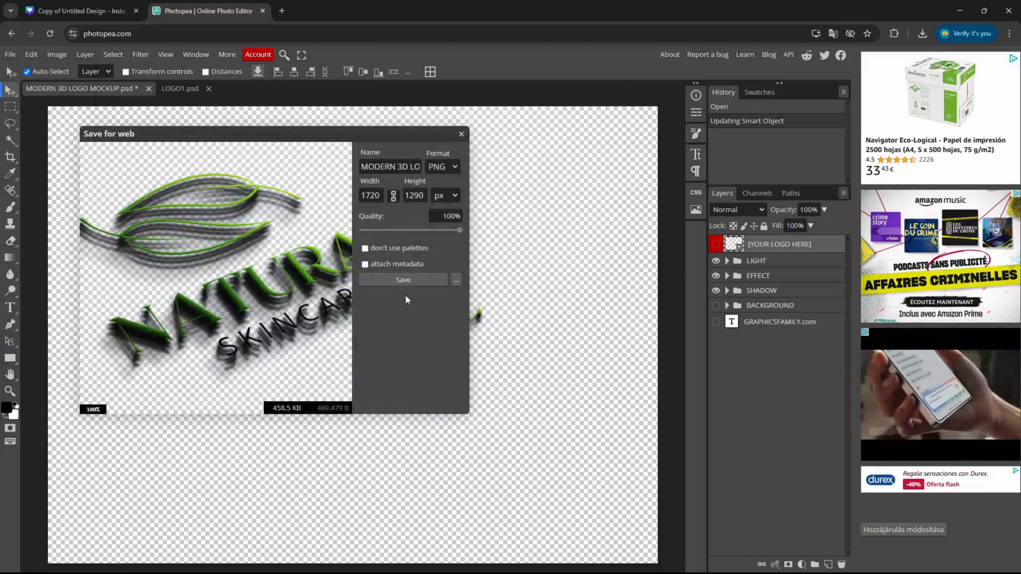
pyautogui.click(403, 280)
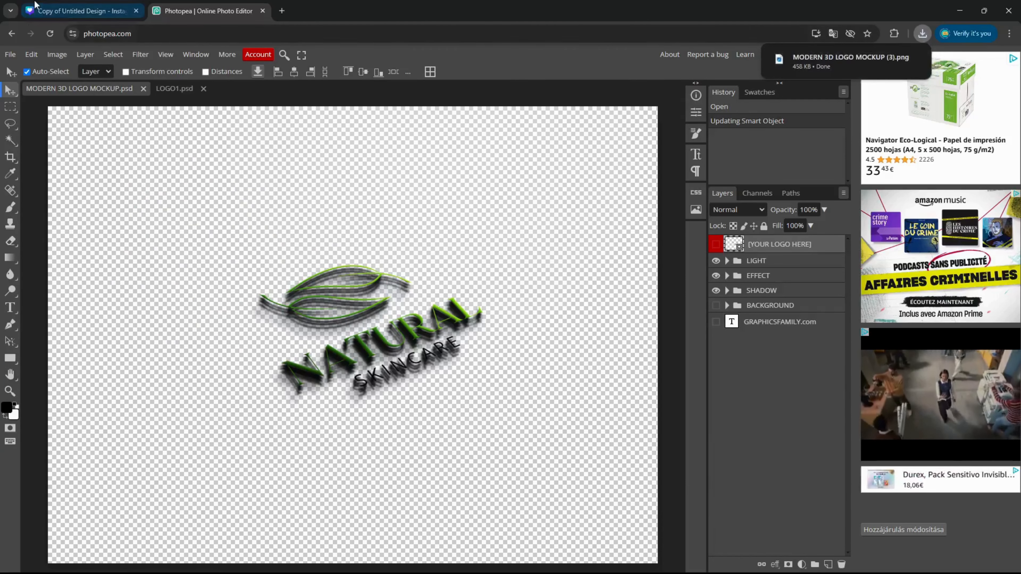
# Switch to the Canva design and insert the downloaded MODERN 3D LOGO MOCKUP (3).png on page 5
pyautogui.click(81, 11)
pyautogui.click(922, 33)
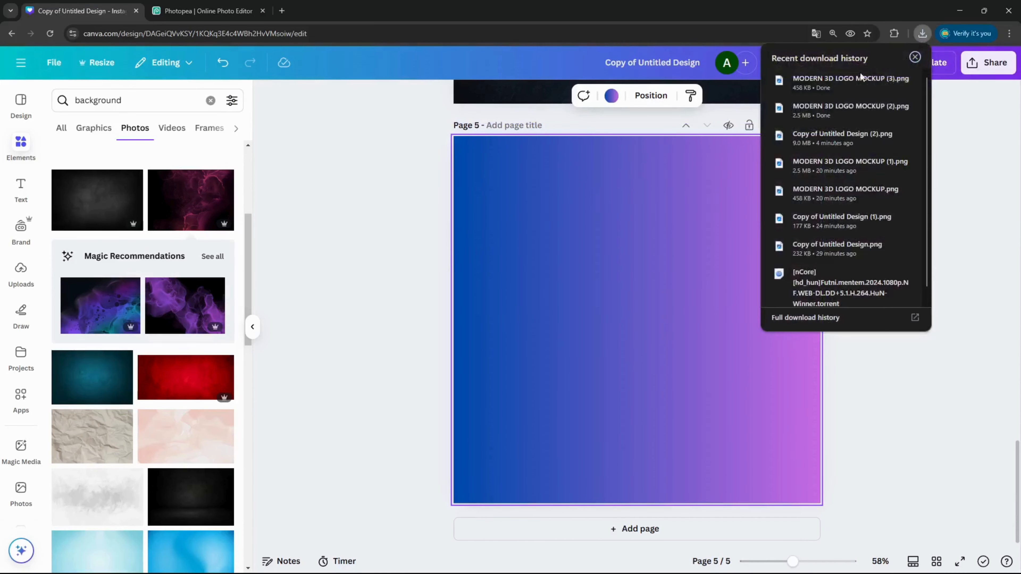
pyautogui.moveTo(850, 81); pyautogui.dragTo(461, 236)
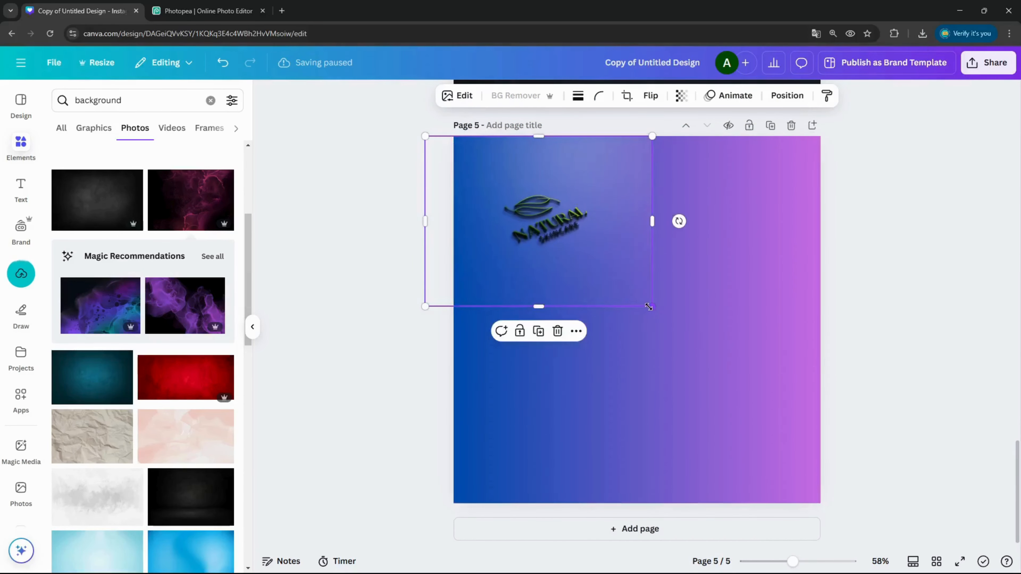
# Enlarge the transparent logo image beyond the edges of page 5 and position the logo slightly above the page's middle
pyautogui.moveTo(649, 307); pyautogui.dragTo(969, 554)
pyautogui.moveTo(758, 314); pyautogui.dragTo(667, 263)
pyautogui.click(959, 262)
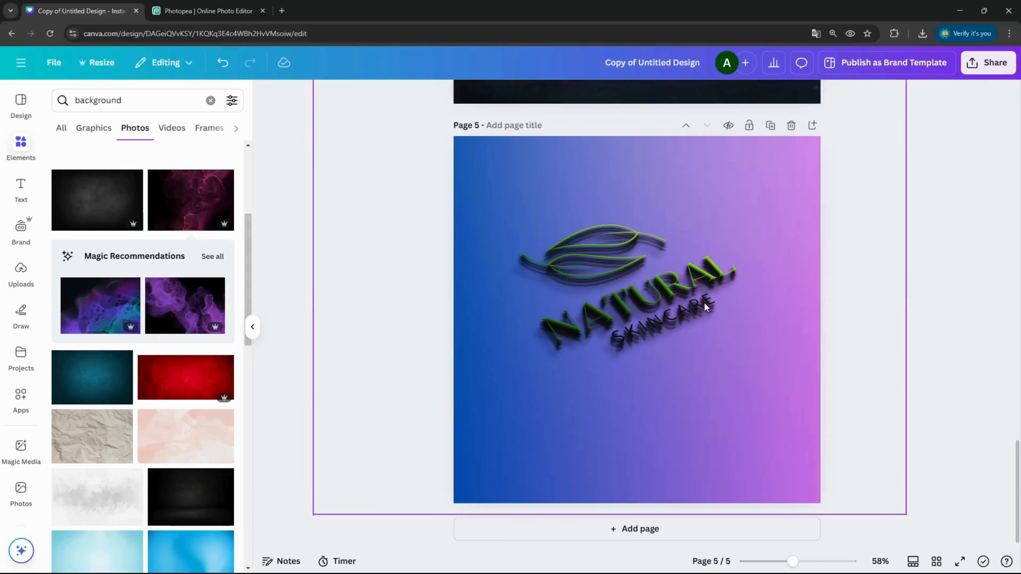
pyautogui.moveTo(648, 318); pyautogui.dragTo(596, 341)
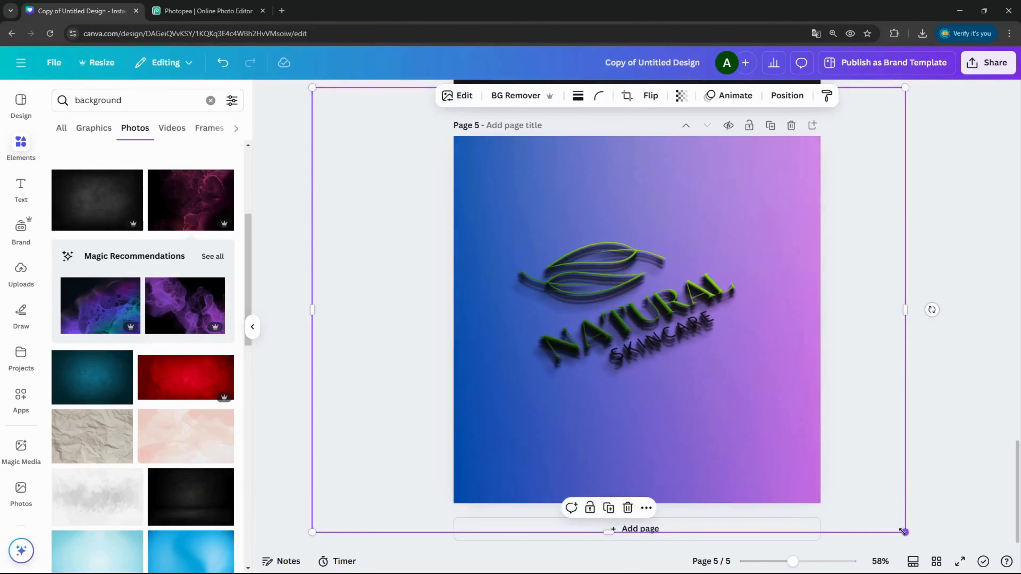
pyautogui.moveTo(908, 534); pyautogui.dragTo(930, 551)
pyautogui.moveTo(699, 364); pyautogui.dragTo(691, 349)
pyautogui.click(889, 287)
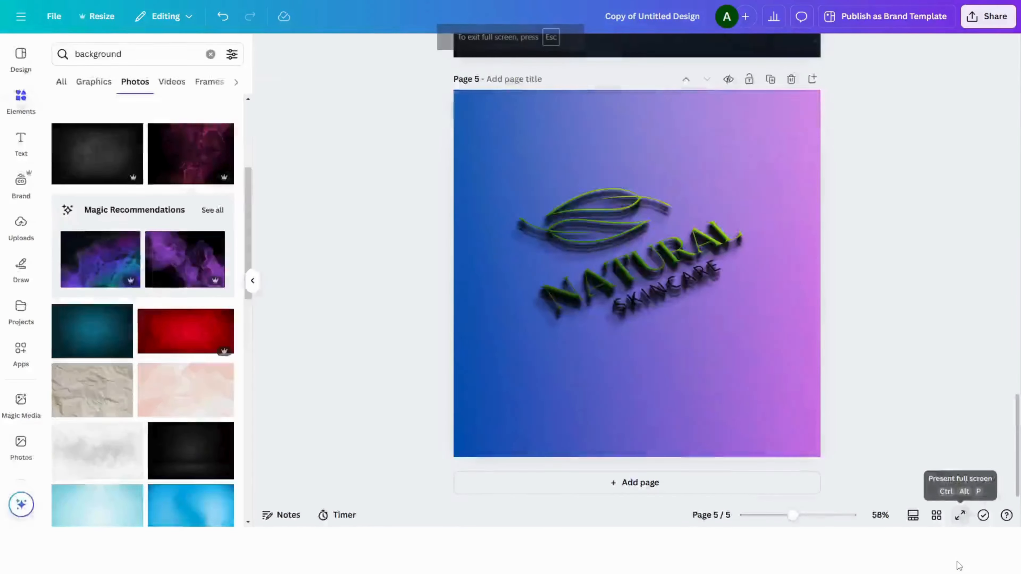
# Present the design full screen, compare the logo mockups on pages 4 and 5, and return to editing
pyautogui.click(961, 561)
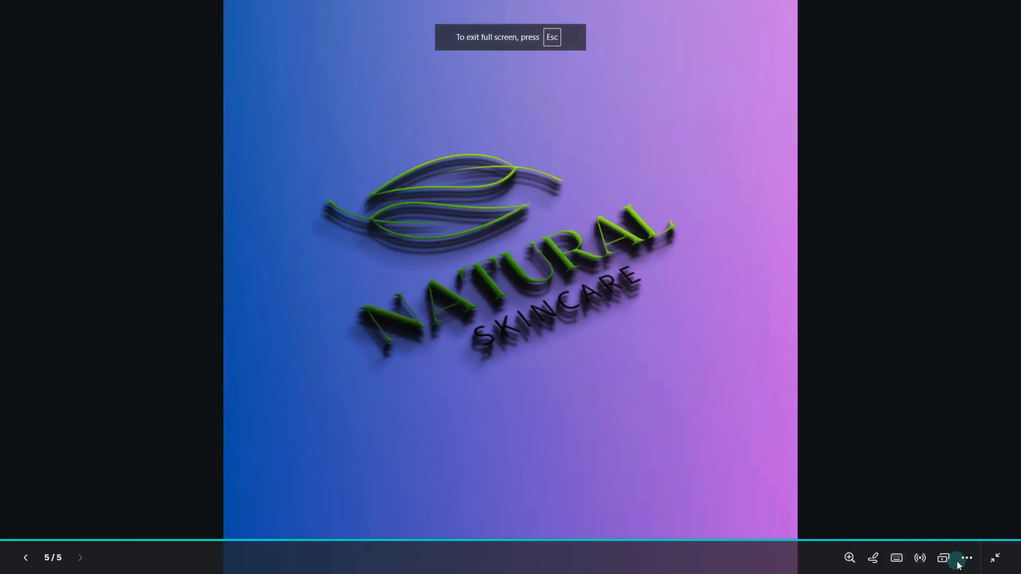
pyautogui.press('Left')
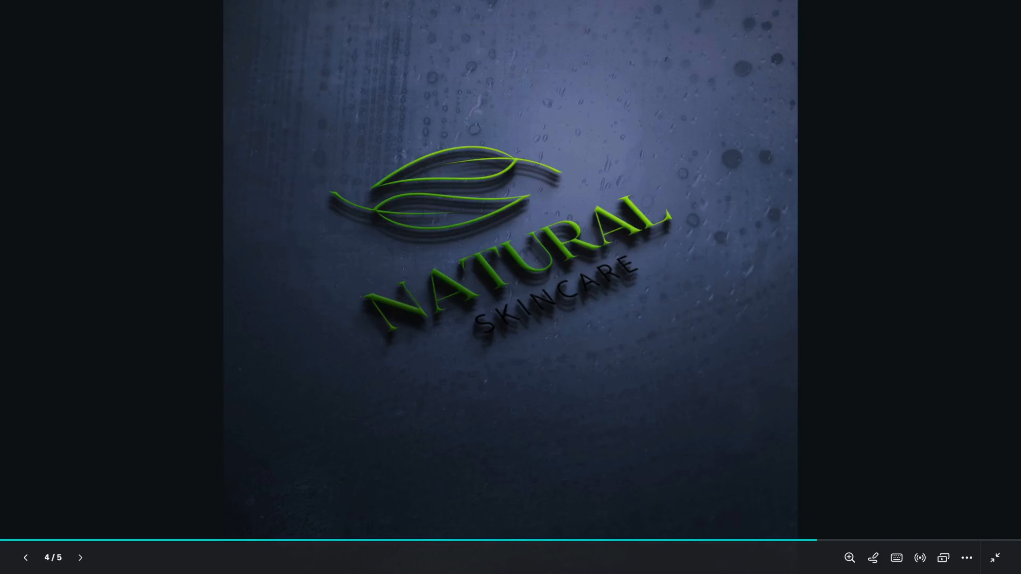
pyautogui.press('Right')
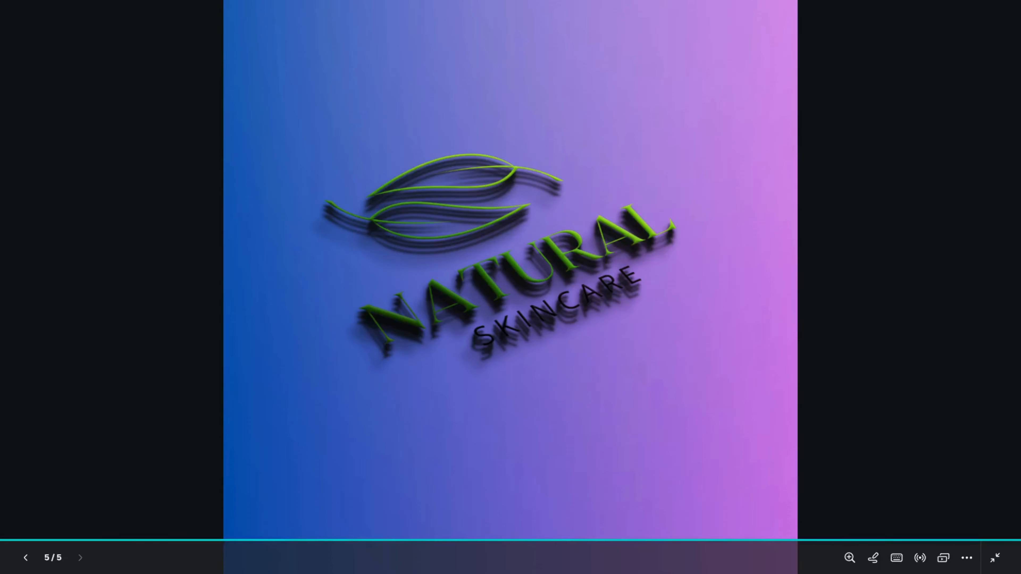
pyautogui.press('Escape')
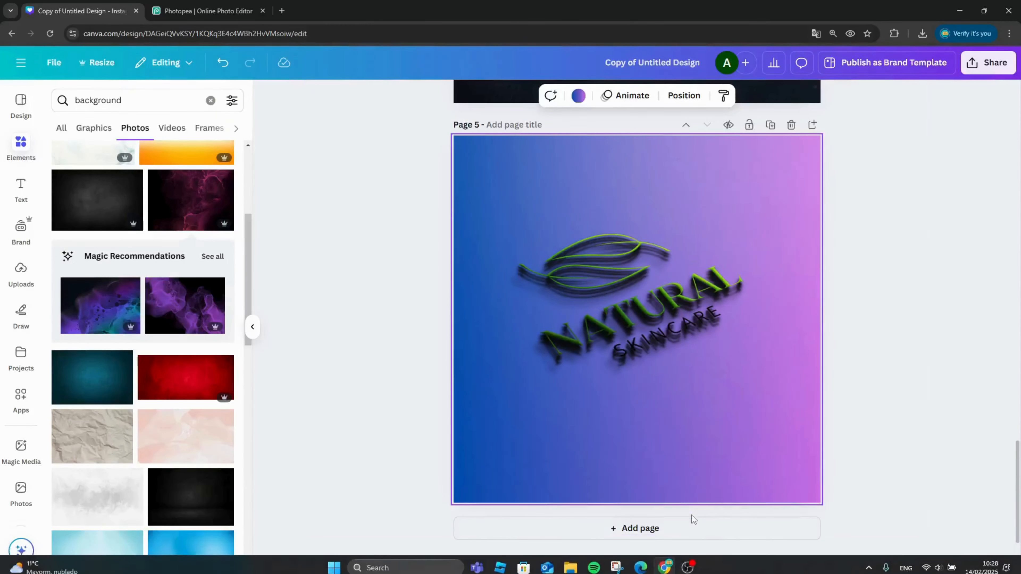
# Add another page after page 5
pyautogui.click(686, 530)
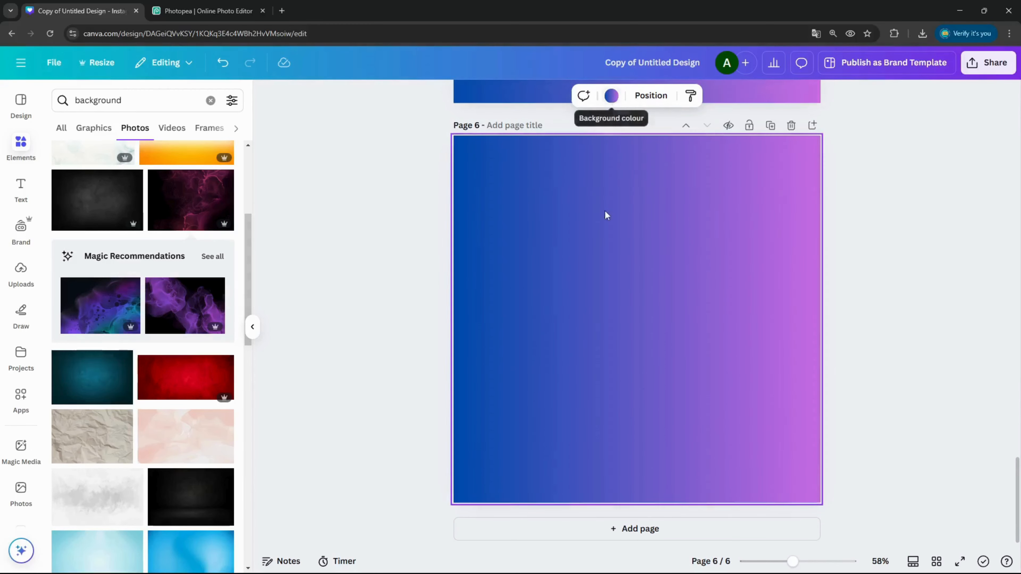
pyautogui.click(326, 177)
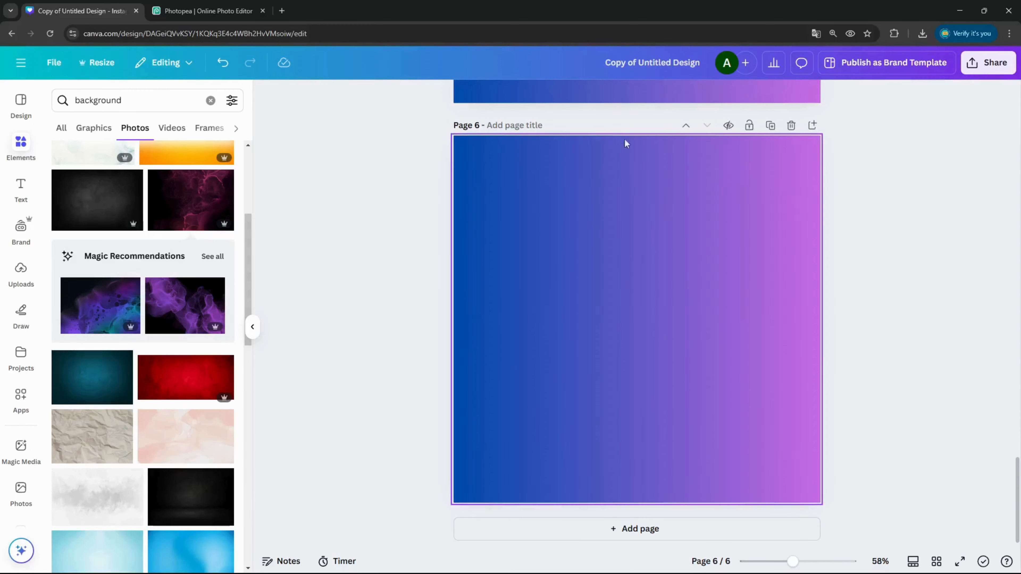
# Switch to Photopea and place Copy of Untitled Design (2).png from Downloads into the logo mockup document
pyautogui.click(220, 10)
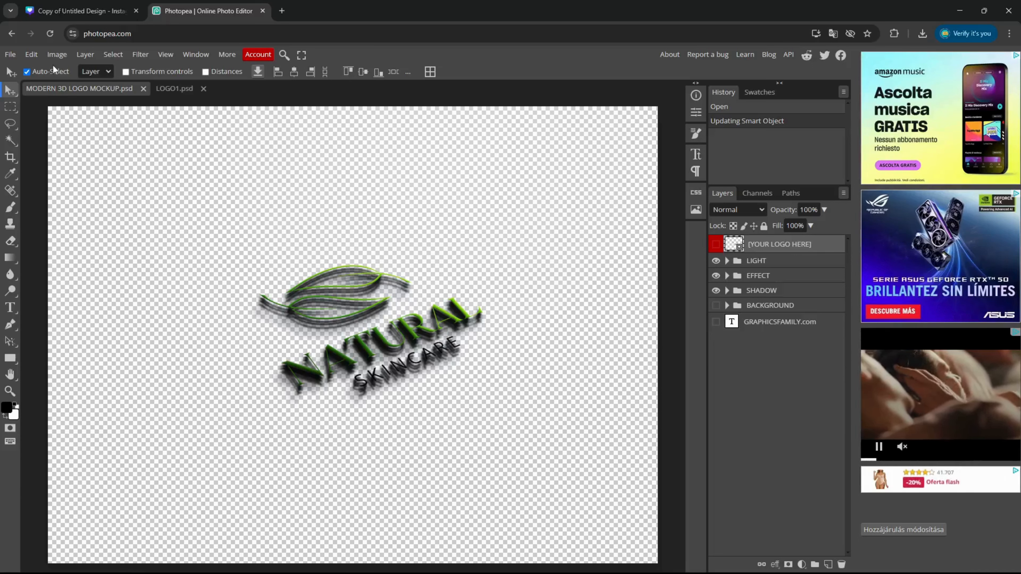
pyautogui.click(8, 57)
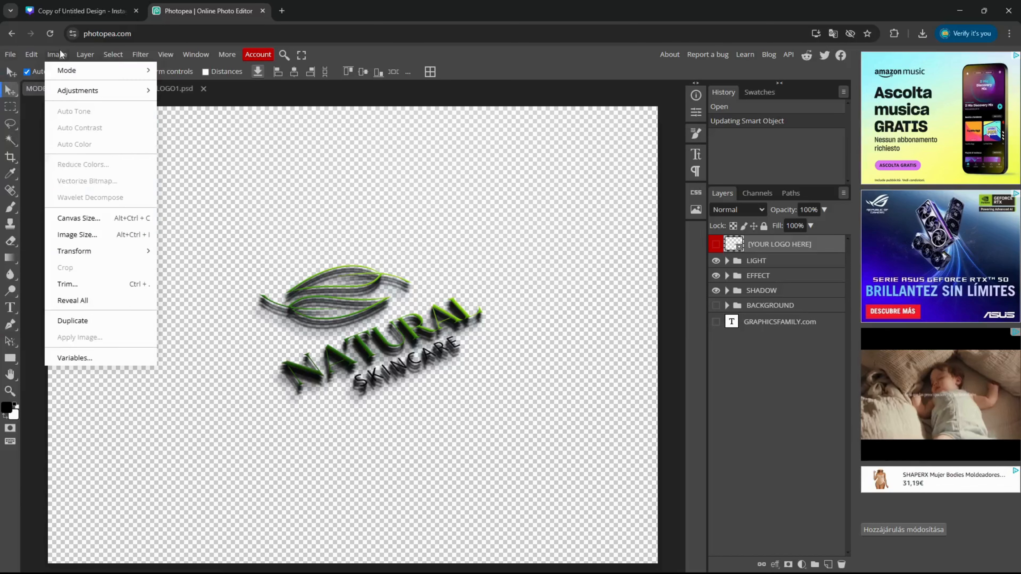
pyautogui.click(33, 105)
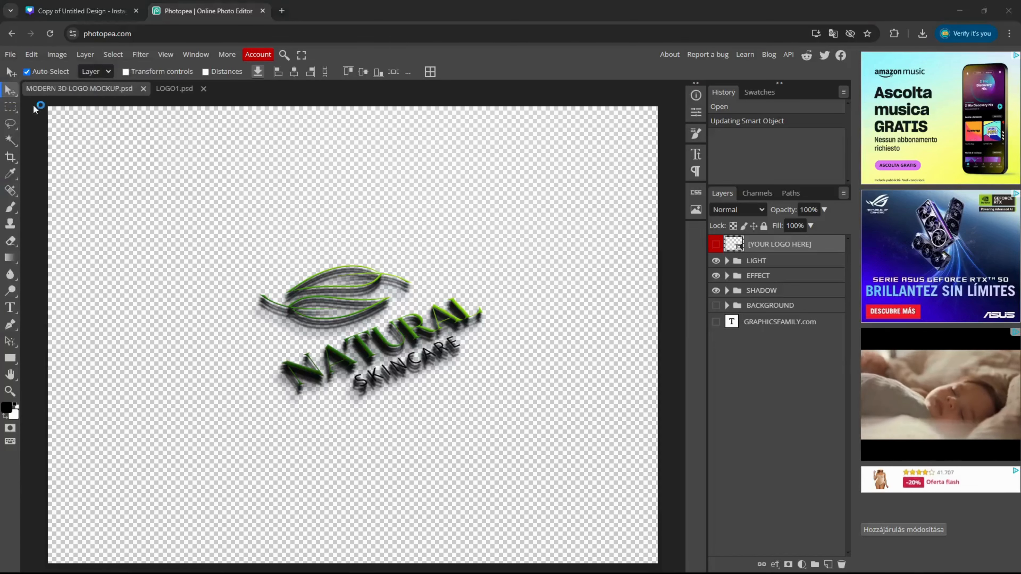
pyautogui.click(219, 106)
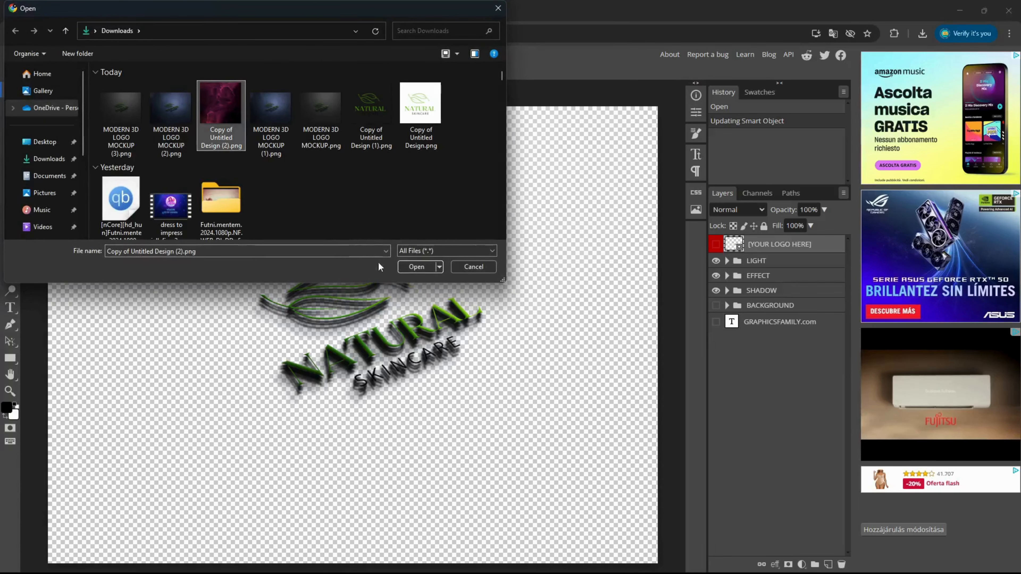
pyautogui.click(417, 266)
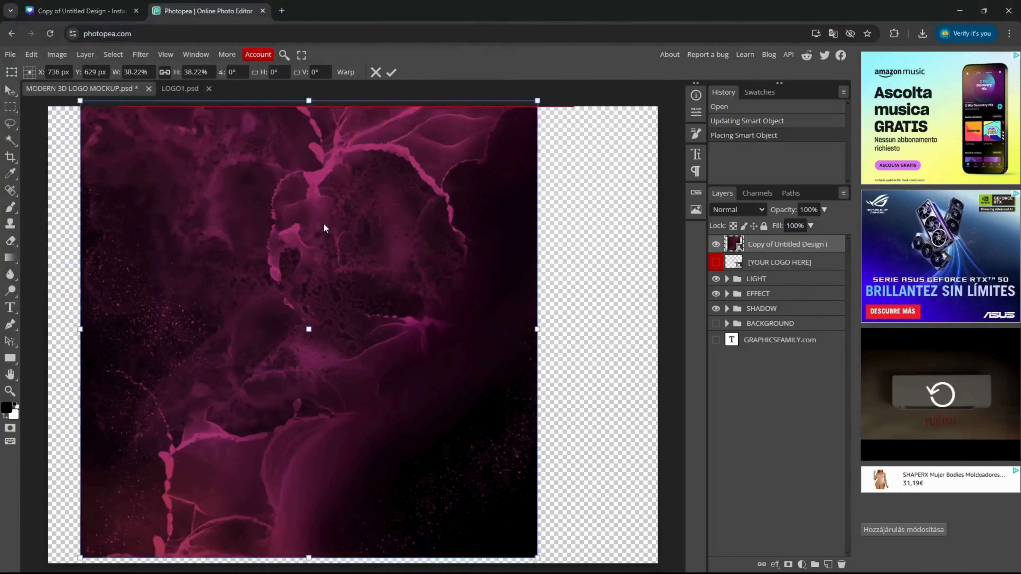
# Align the placed image with the canvas corner, scale it to 51.48% to cover the canvas, and move its layer below all others
pyautogui.moveTo(324, 228); pyautogui.dragTo(293, 209)
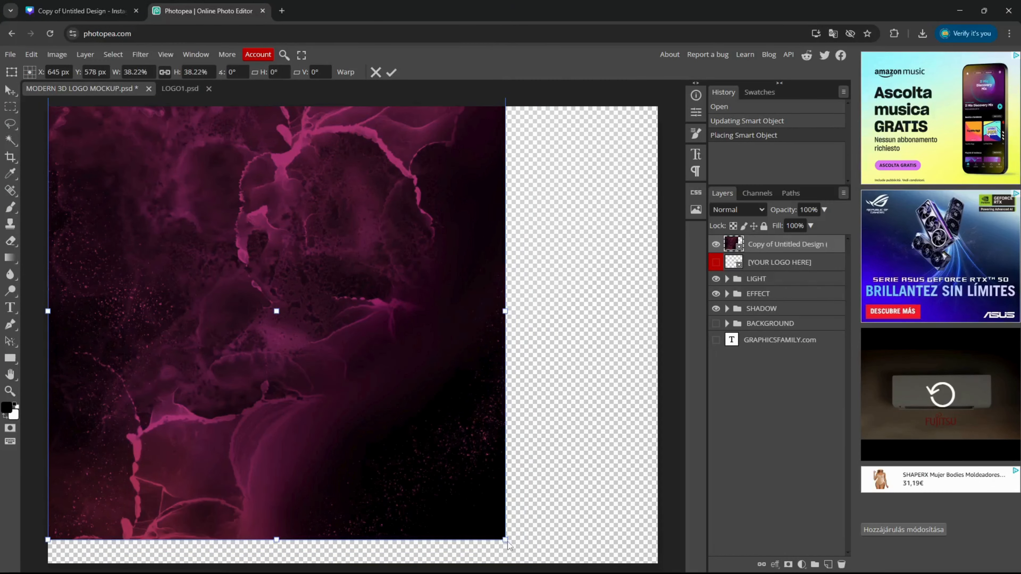
pyautogui.moveTo(508, 541); pyautogui.dragTo(664, 571)
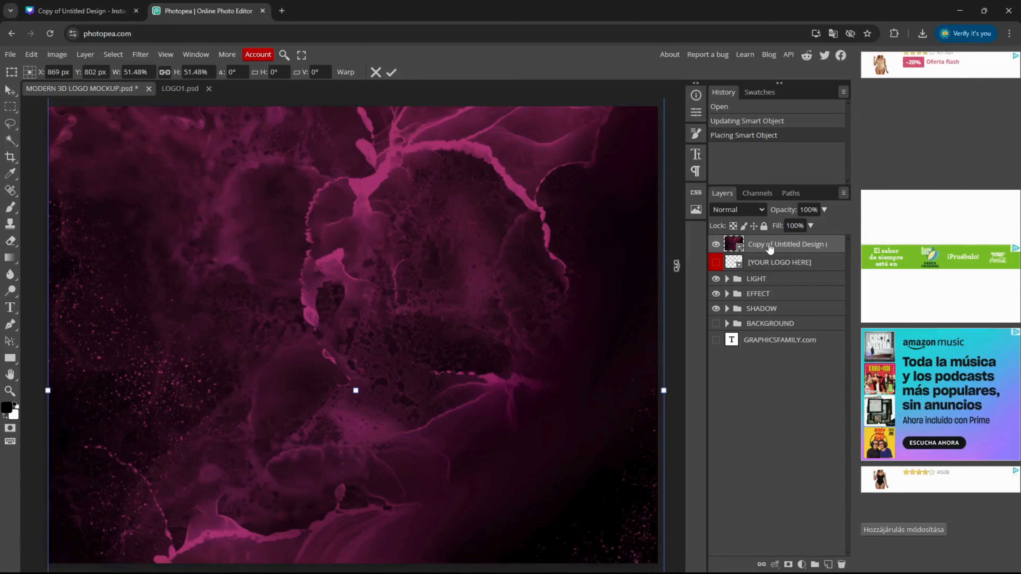
pyautogui.moveTo(770, 249); pyautogui.dragTo(766, 360)
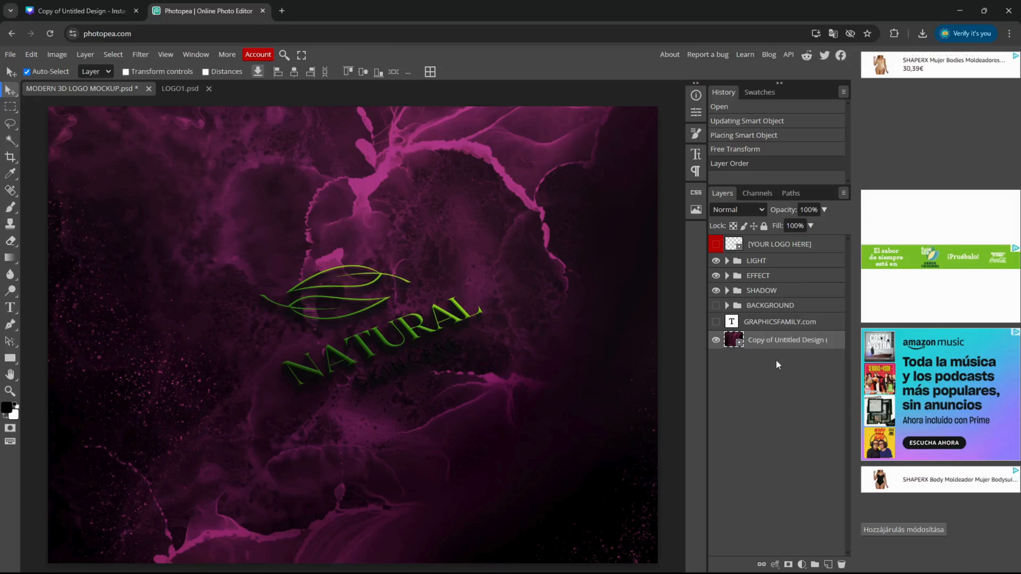
# Toggle the visibility of the BACKGROUND group to compare the mockup's backgrounds, leaving the group shown
pyautogui.click(716, 322)
pyautogui.click(716, 322)
pyautogui.click(716, 306)
pyautogui.click(716, 306)
pyautogui.click(715, 305)
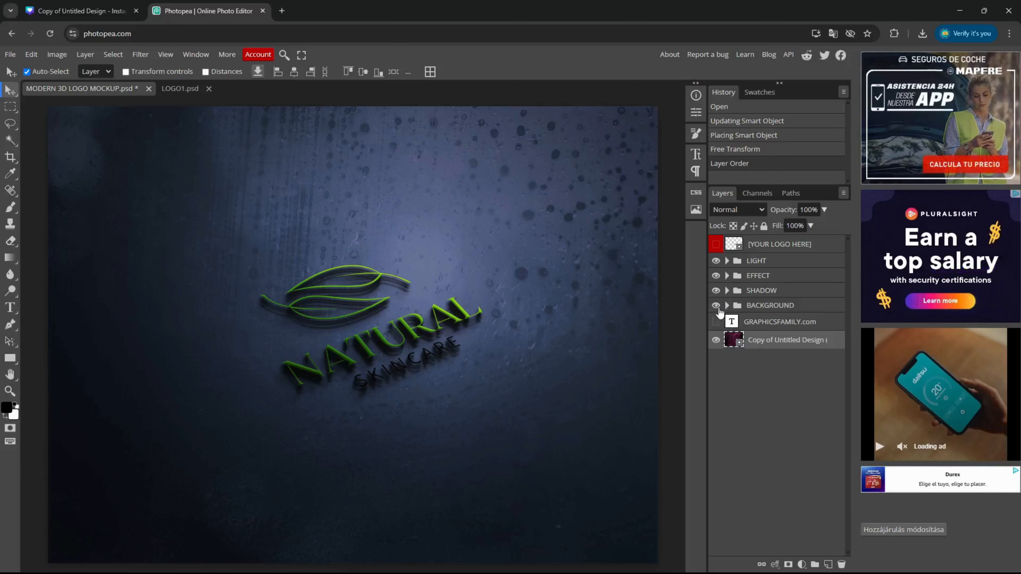
pyautogui.click(716, 306)
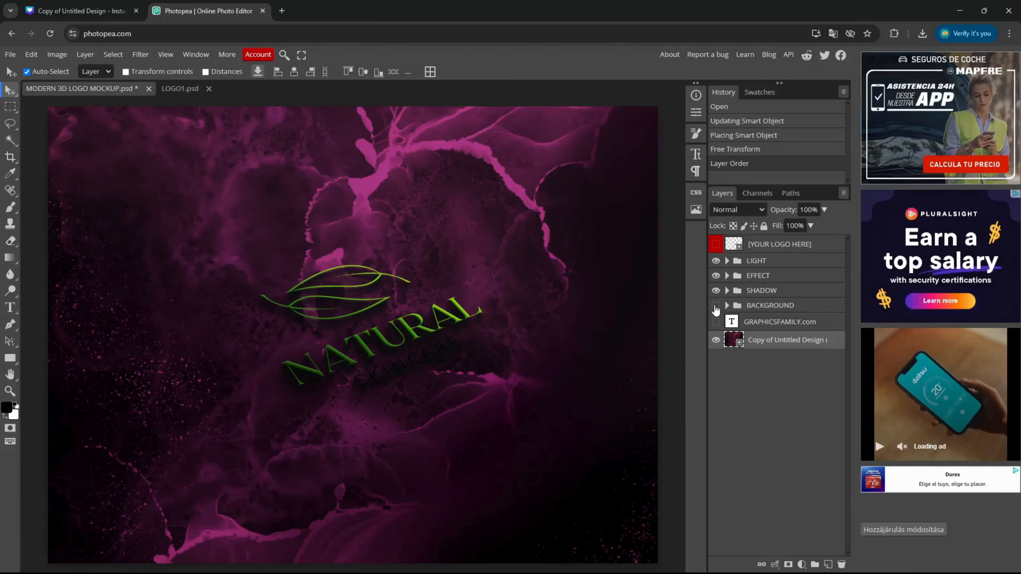
pyautogui.click(715, 307)
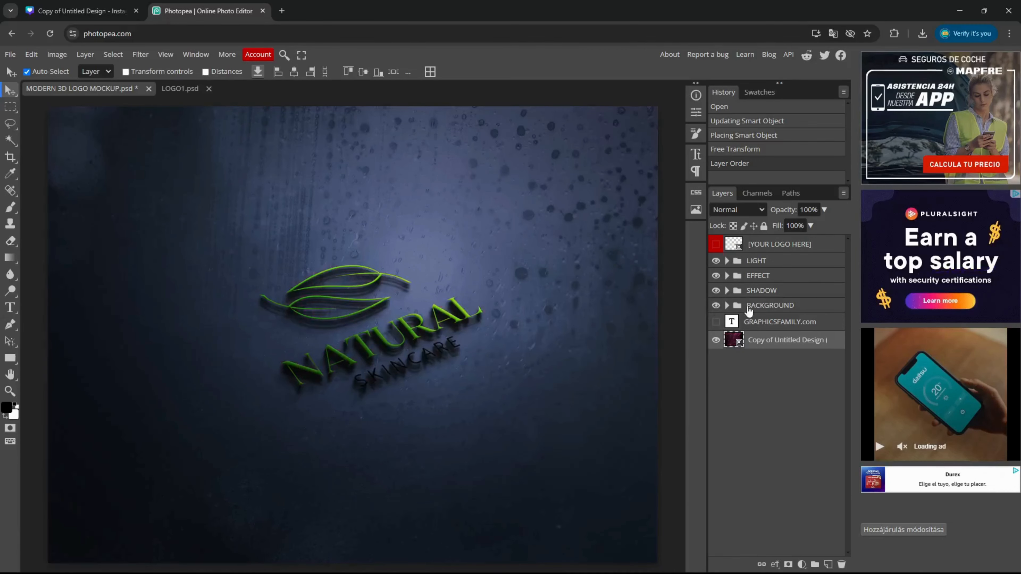
# Move the BACKGROUND group below the placed image layer and hide the group, keeping the placed image visible as the mockup's background
pyautogui.moveTo(746, 309); pyautogui.dragTo(753, 358)
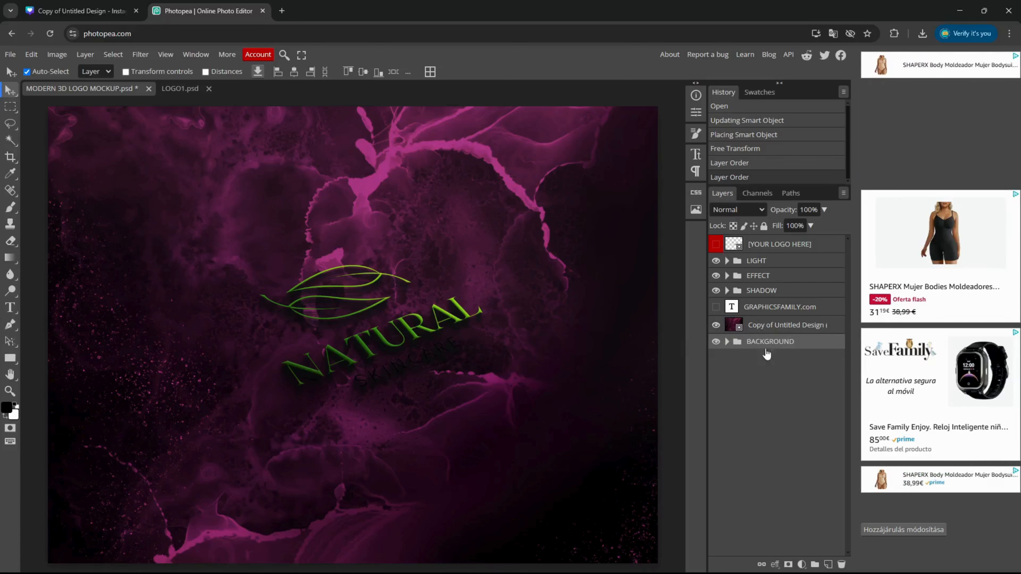
pyautogui.click(717, 325)
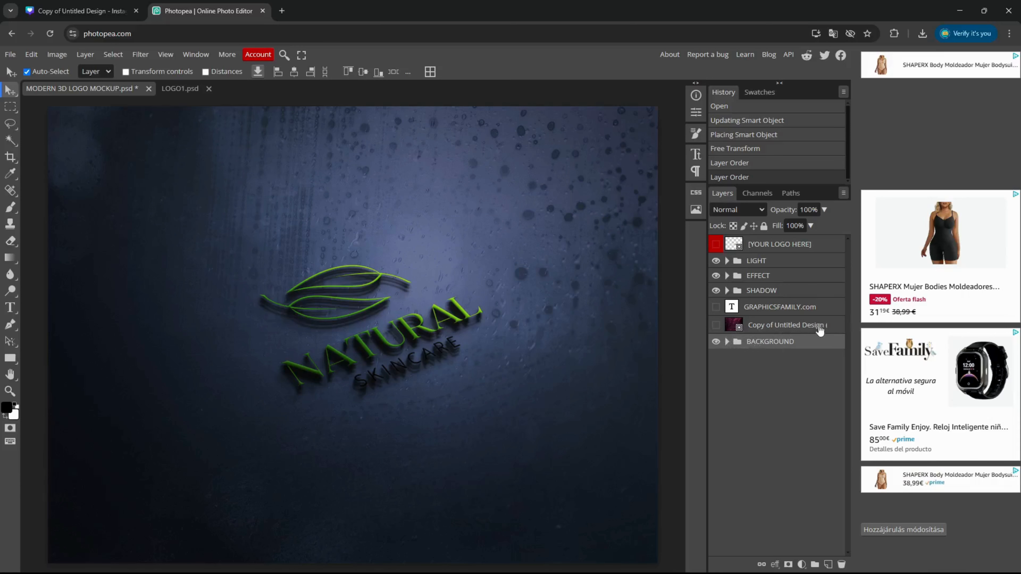
pyautogui.click(716, 341)
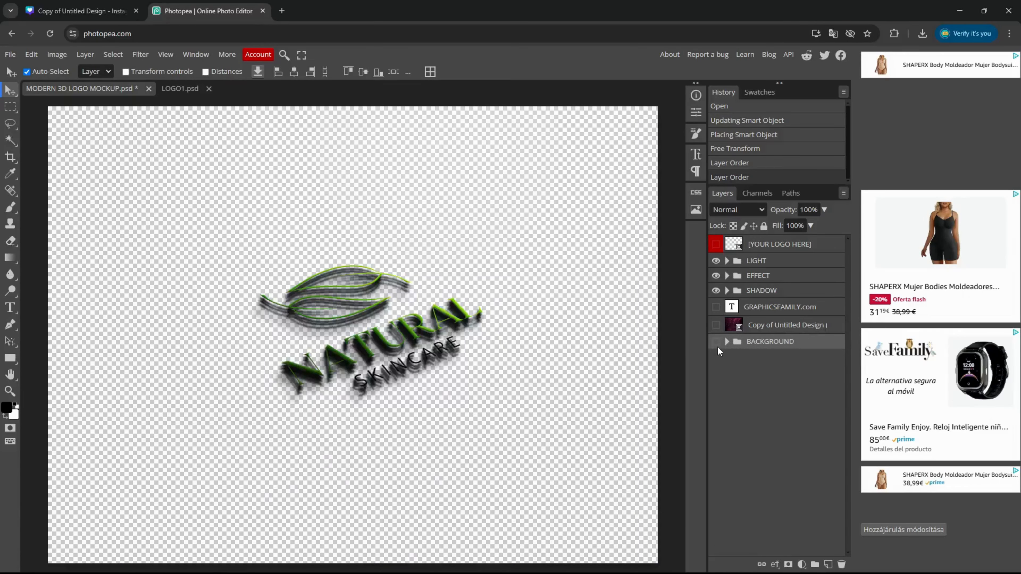
pyautogui.click(715, 325)
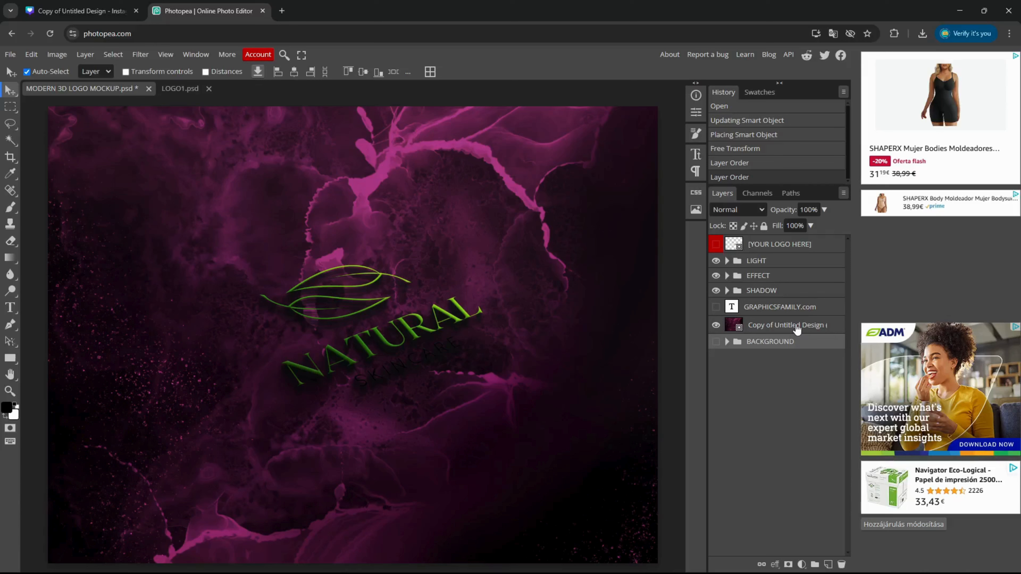
pyautogui.click(727, 342)
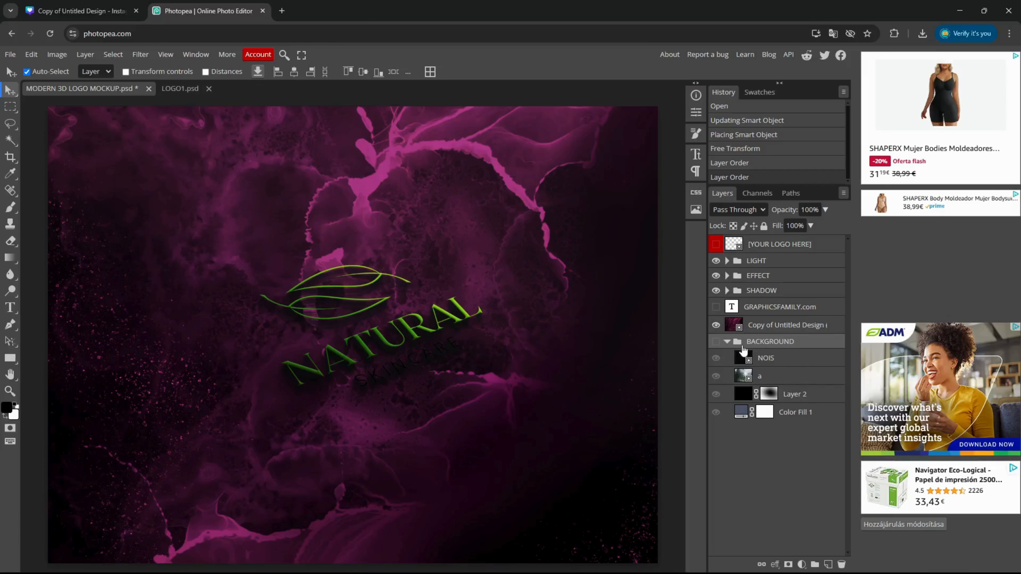
pyautogui.click(727, 342)
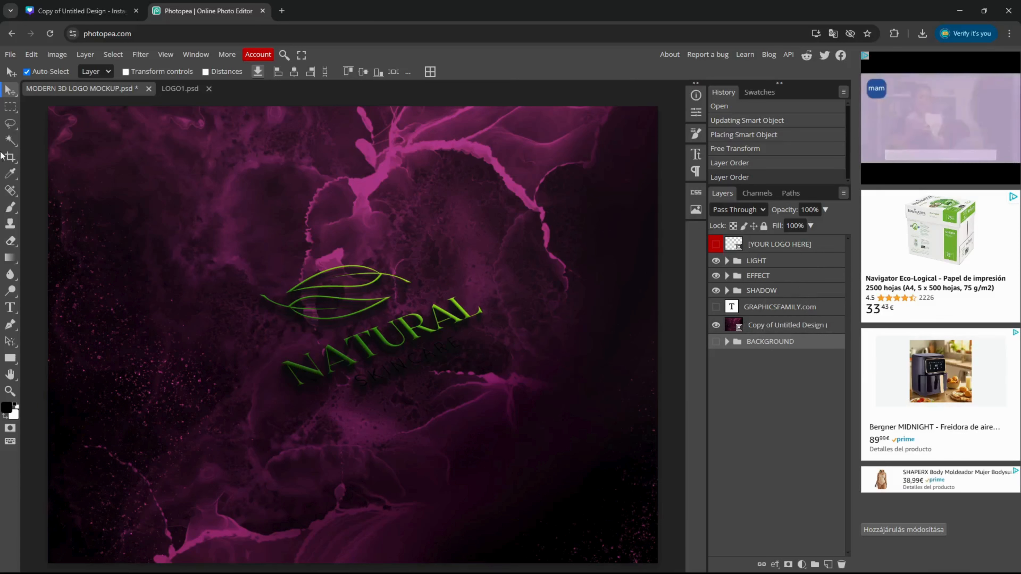
# Export the mockup with the custom background as a 1720 × 1290 px PNG at 100% quality and dismiss the ad-removal offer
pyautogui.click(11, 56)
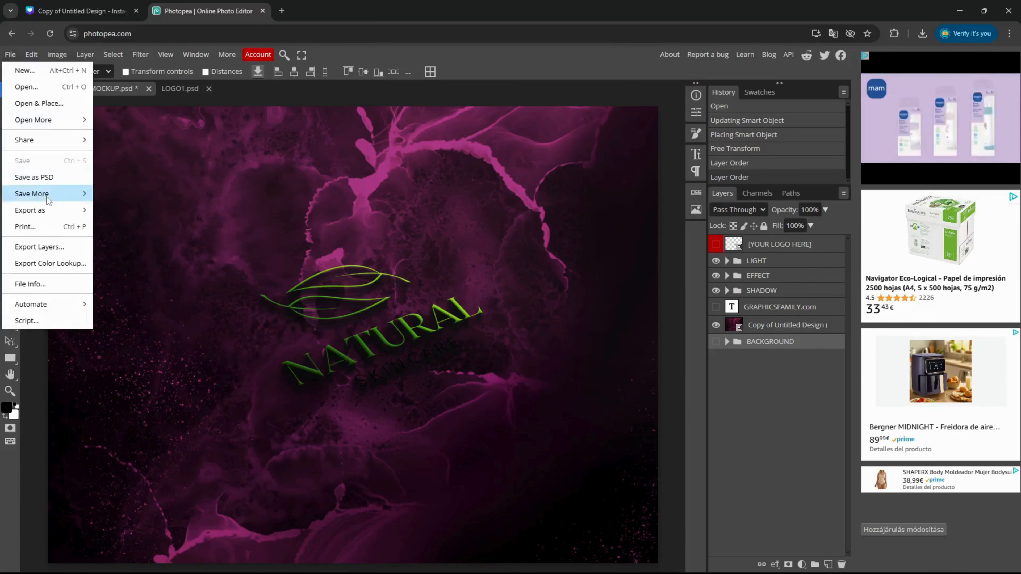
pyautogui.moveTo(54, 211)
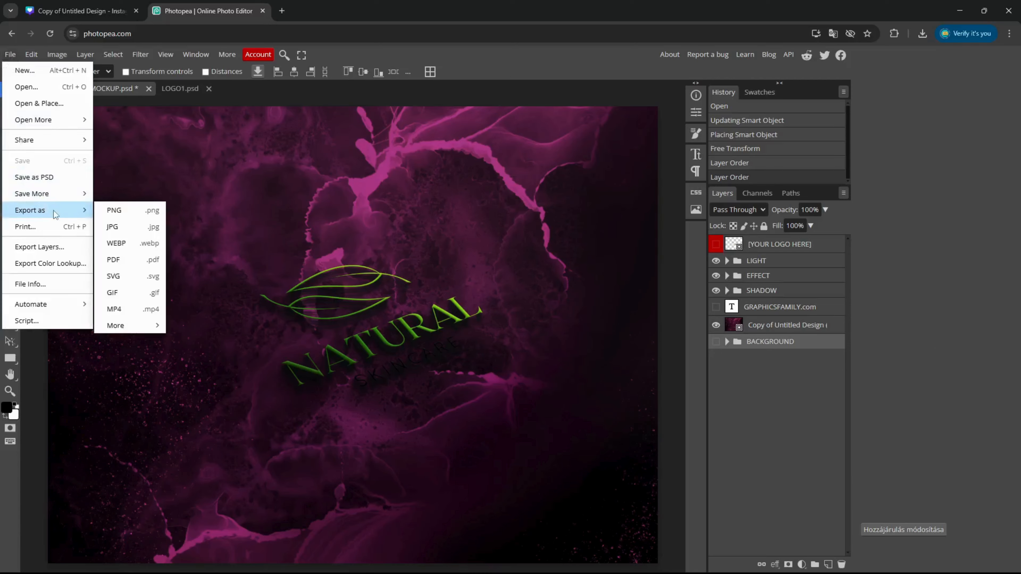
pyautogui.click(133, 210)
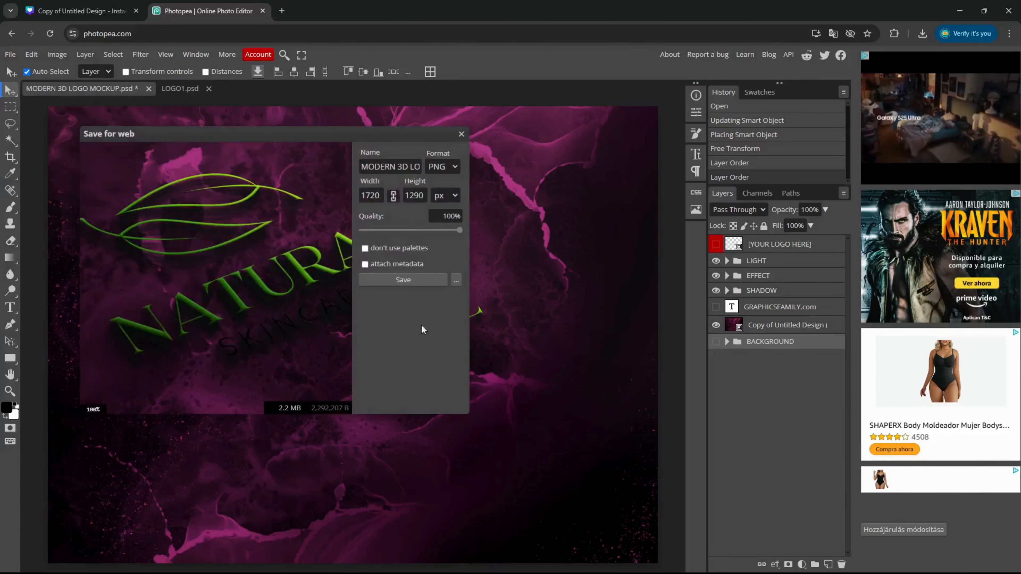
pyautogui.click(391, 283)
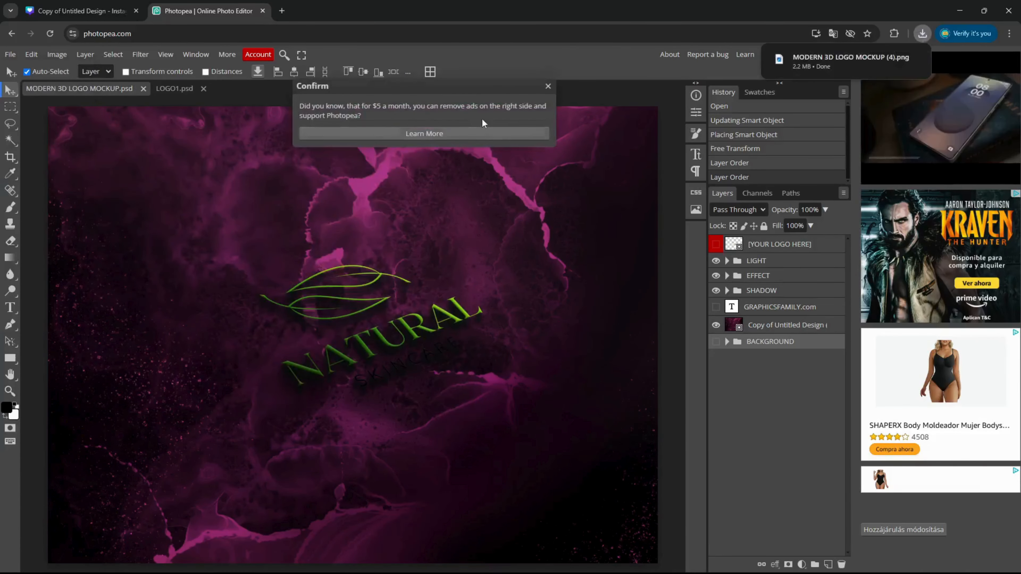
pyautogui.click(548, 86)
# Switch to Canva, add the downloaded MODERN 3D LOGO MOCKUP (4).png to page 6, and enlarge and position it to cover the page
pyautogui.click(80, 11)
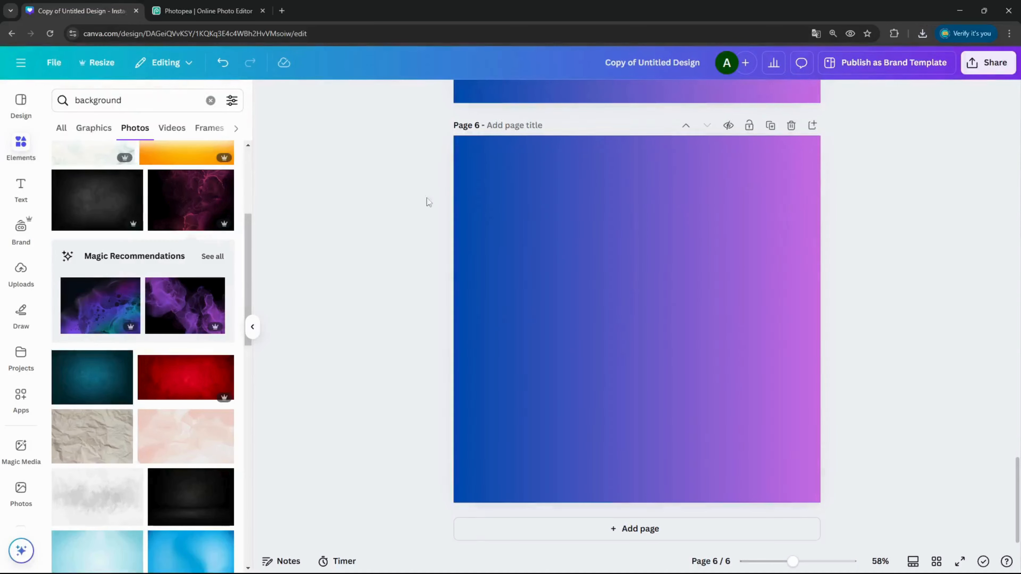
pyautogui.click(923, 33)
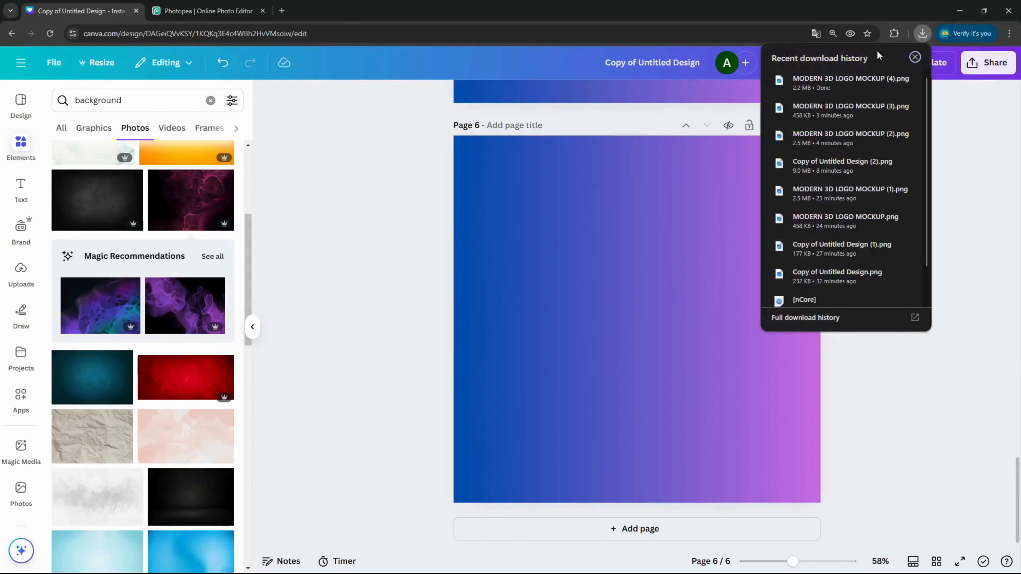
pyautogui.moveTo(848, 82); pyautogui.dragTo(531, 174)
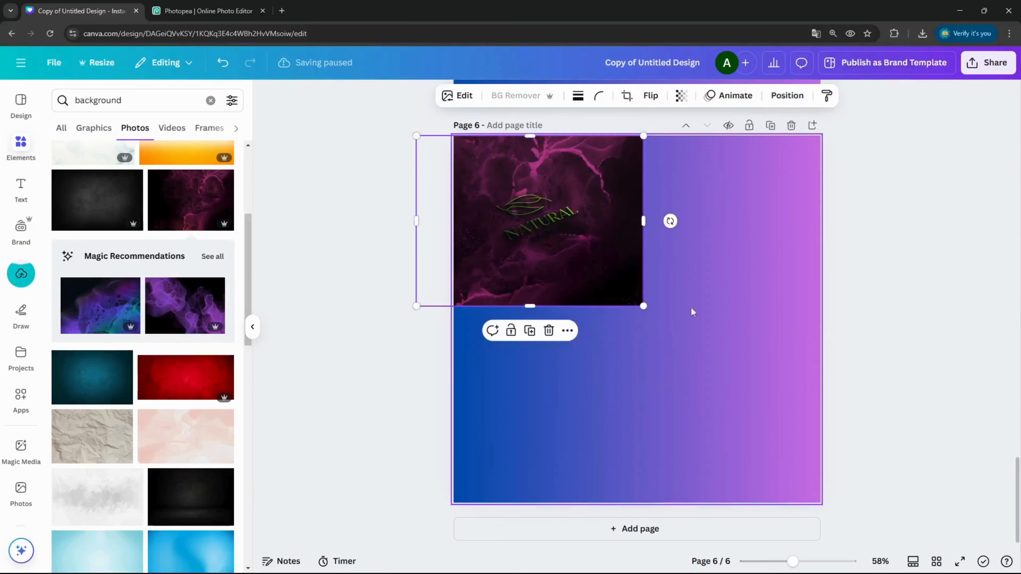
pyautogui.moveTo(646, 304); pyautogui.dragTo(974, 501)
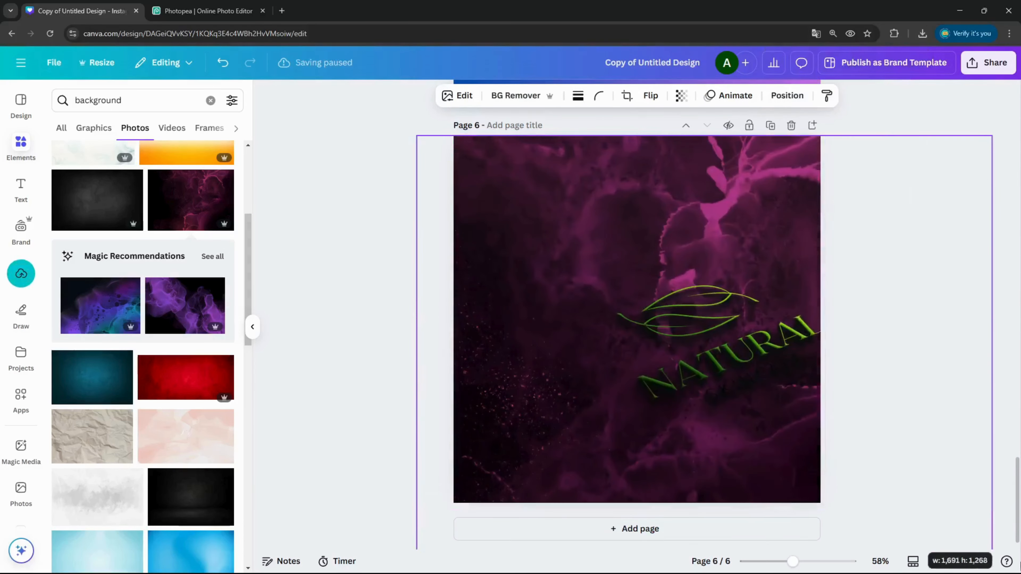
pyautogui.moveTo(864, 381); pyautogui.dragTo(738, 292)
# Present the Canva design in full screen and compare the mockup on page 6 with those on the preceding pages
pyautogui.click(959, 562)
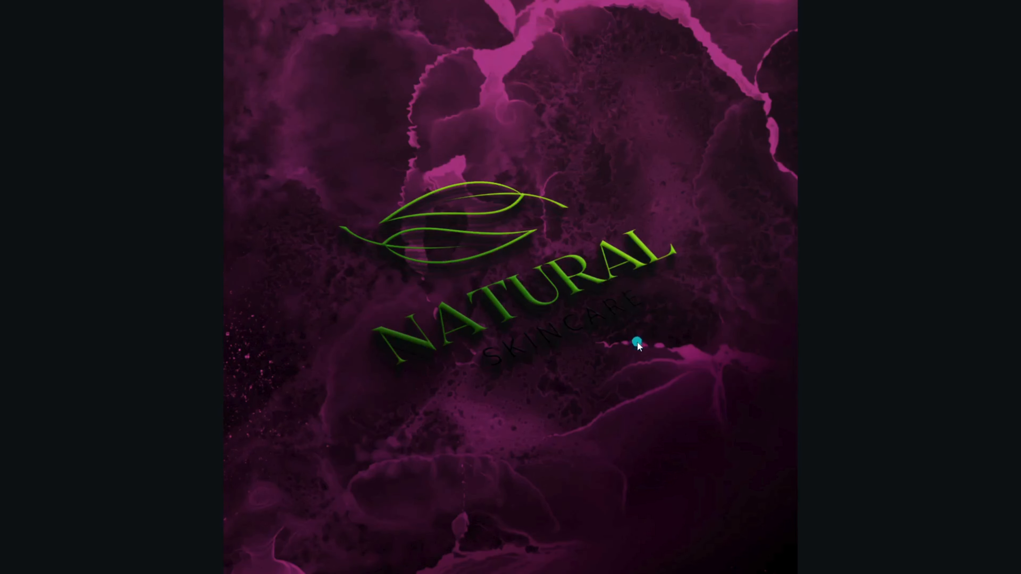
pyautogui.press('Left')
pyautogui.press('Right')
pyautogui.press('Left')
pyautogui.press('Left')
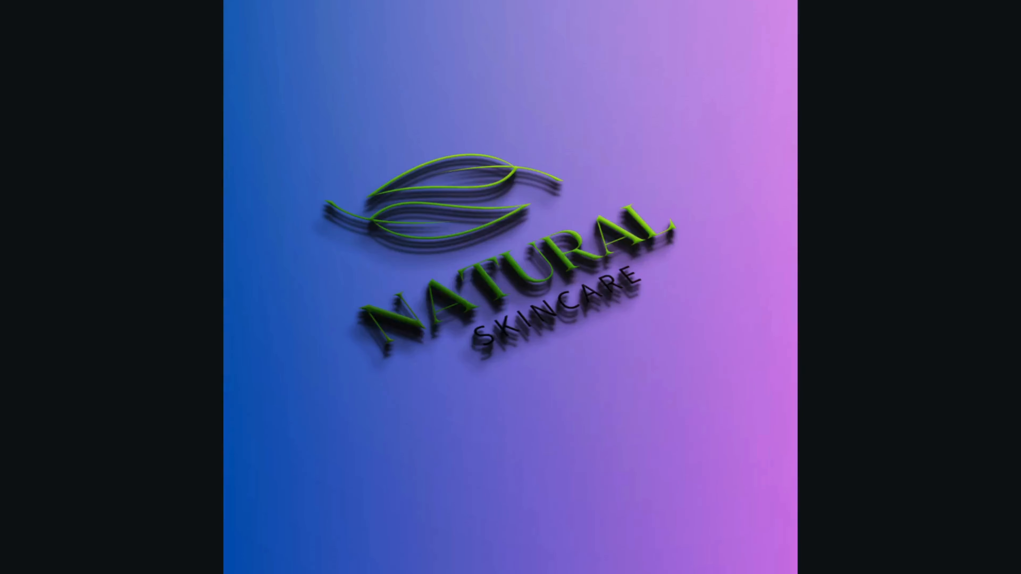
pyautogui.press('Right')
pyautogui.press('Right')
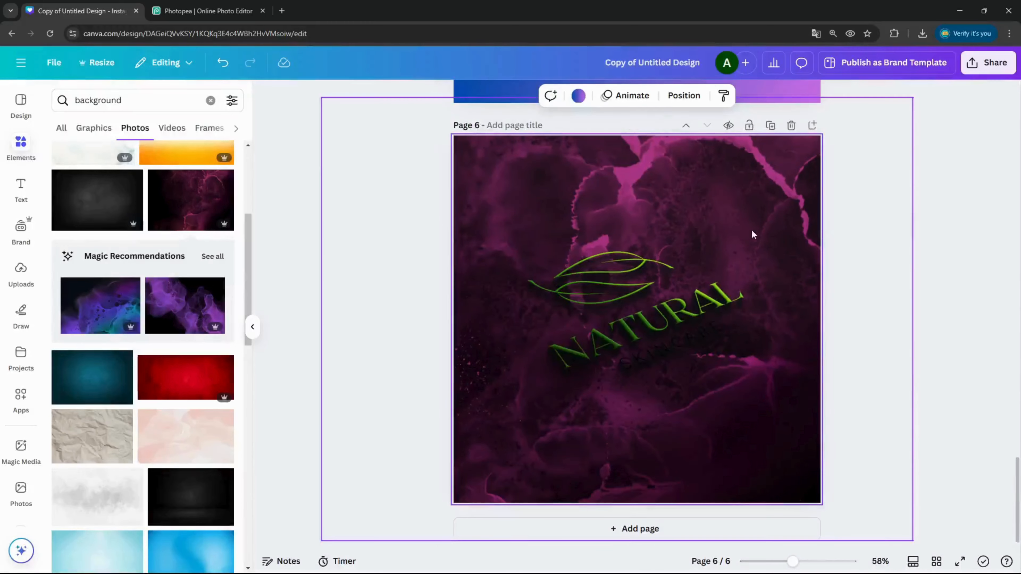
# Switch to Photopea and toggle the SHADOW and EFFECT groups off and on to check what each contributes to the mockup
pyautogui.click(180, 10)
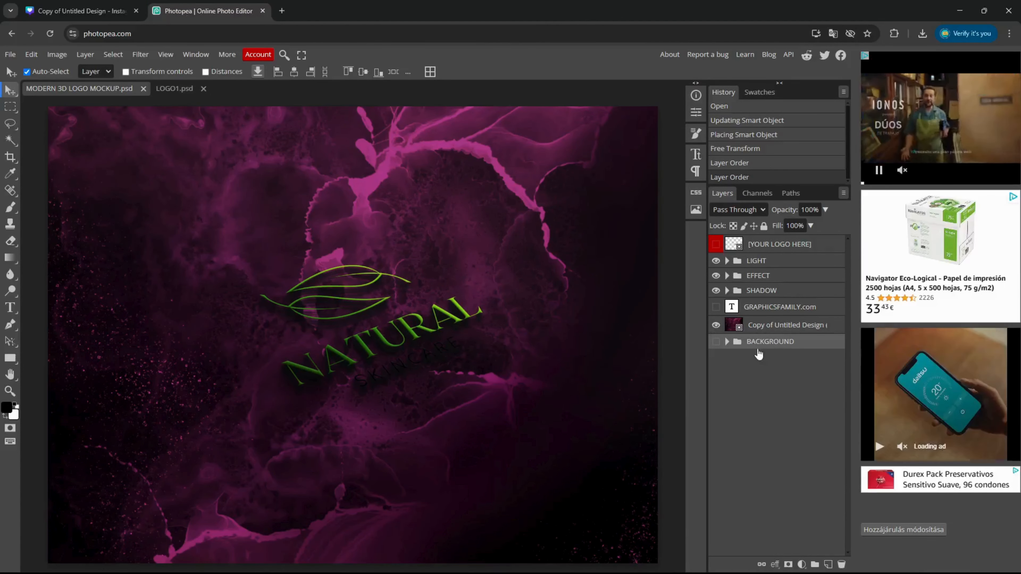
pyautogui.click(715, 293)
pyautogui.click(716, 294)
pyautogui.click(716, 276)
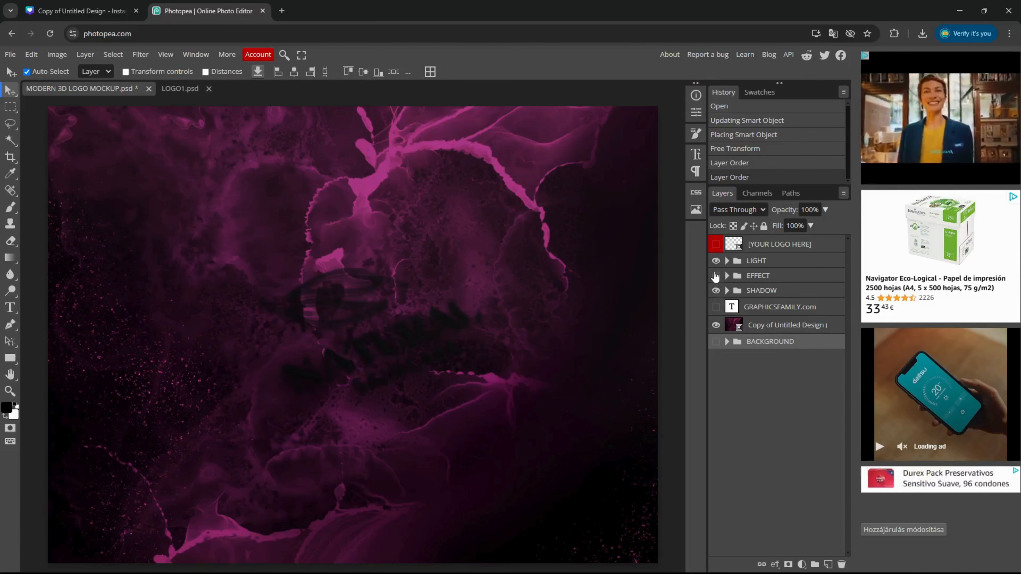
pyautogui.click(715, 276)
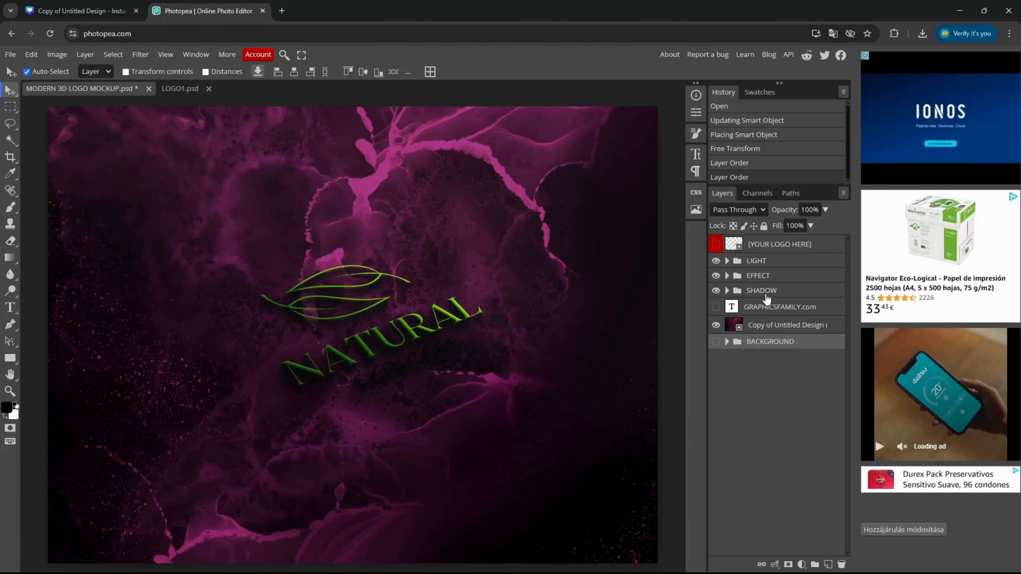
# Try the SHADOW group below the BACKGROUND group, and return it to directly above the placed image layer
pyautogui.moveTo(767, 298); pyautogui.dragTo(768, 371)
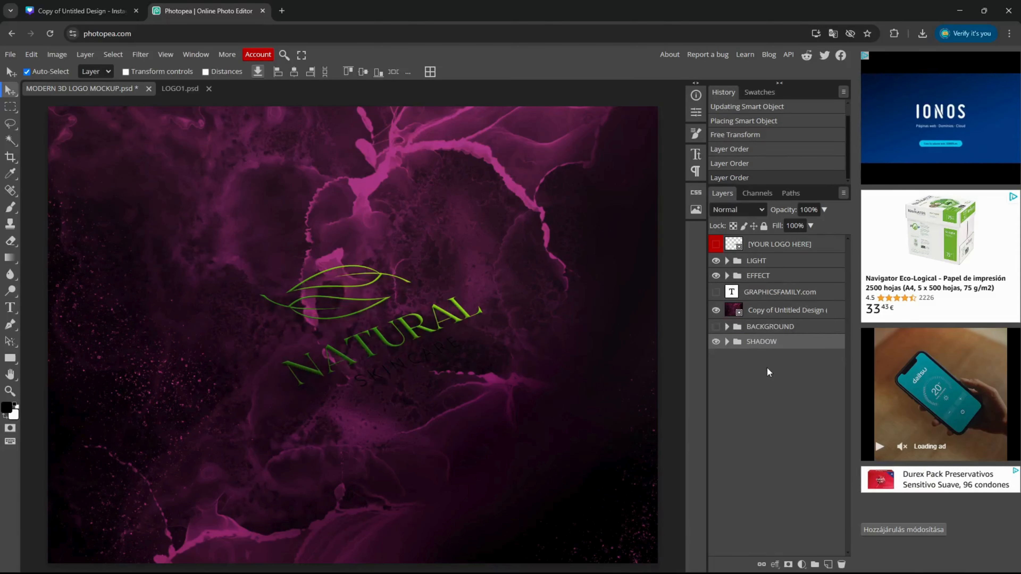
pyautogui.click(716, 342)
pyautogui.click(715, 341)
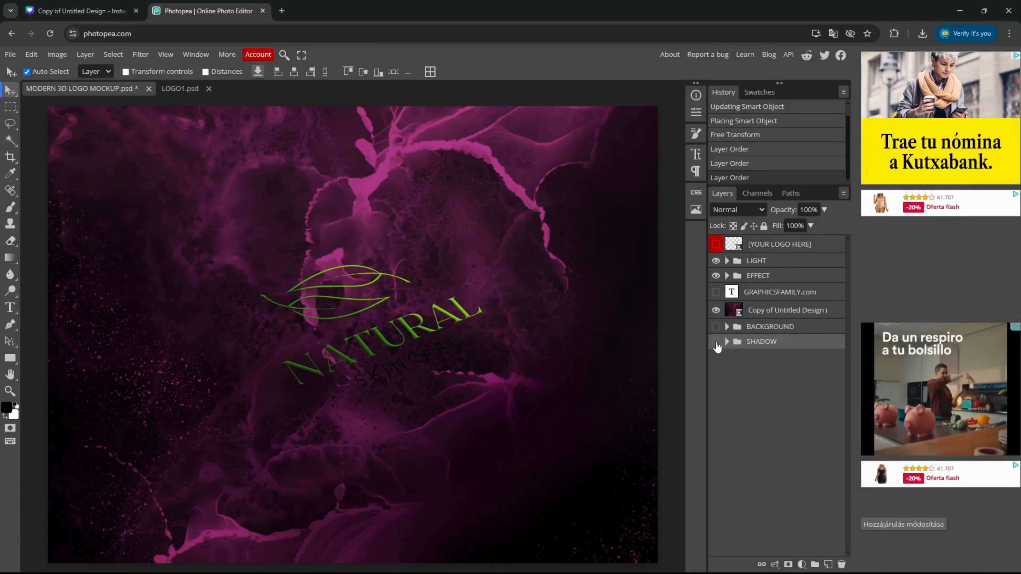
pyautogui.moveTo(785, 347); pyautogui.dragTo(778, 311)
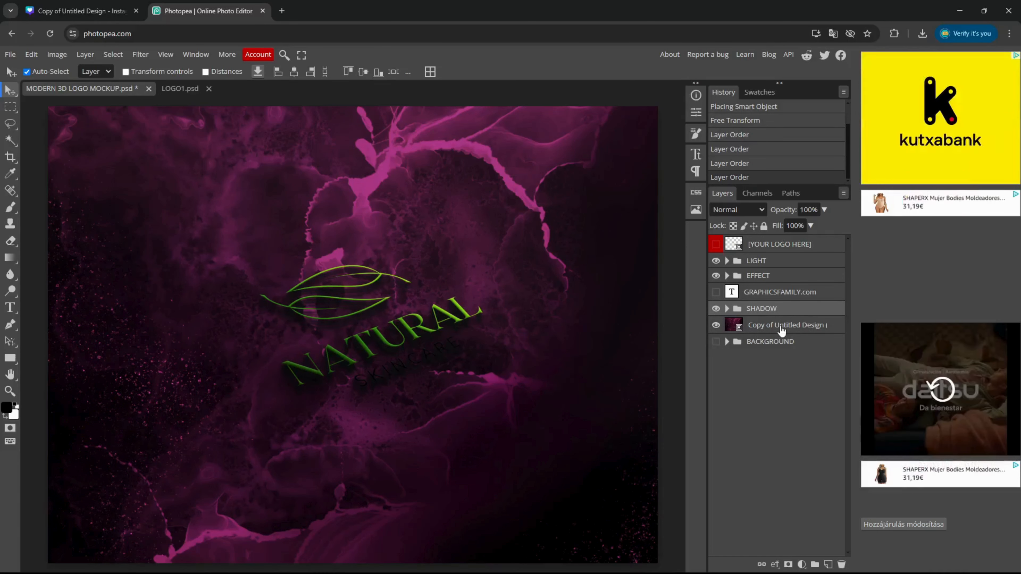
# Toggle the SHADOW group's visibility repeatedly to compare the logo with and without its shadow, leaving the group shown
pyautogui.click(716, 308)
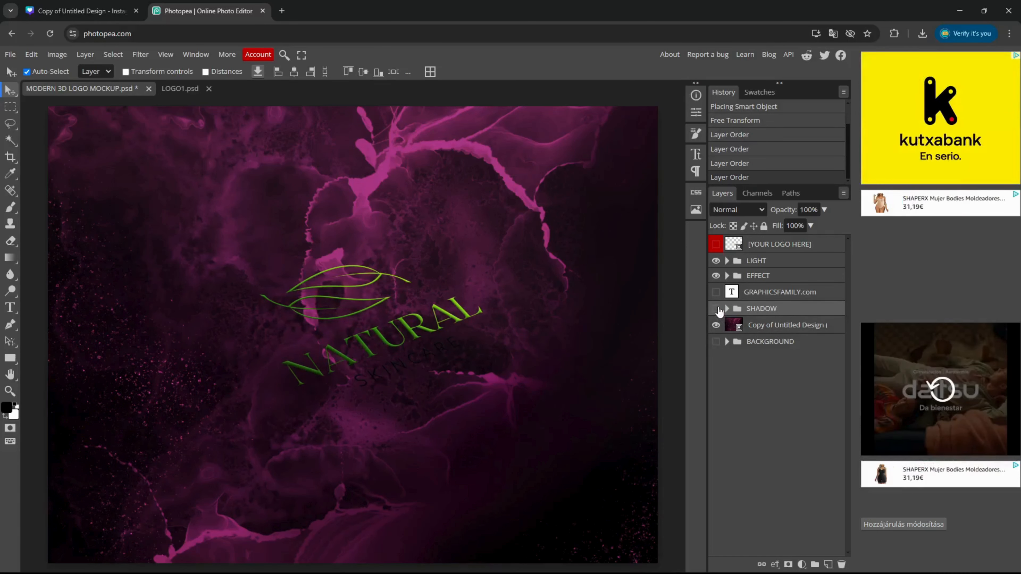
pyautogui.click(716, 308)
pyautogui.click(716, 309)
pyautogui.click(716, 308)
pyautogui.click(716, 308)
pyautogui.click(717, 309)
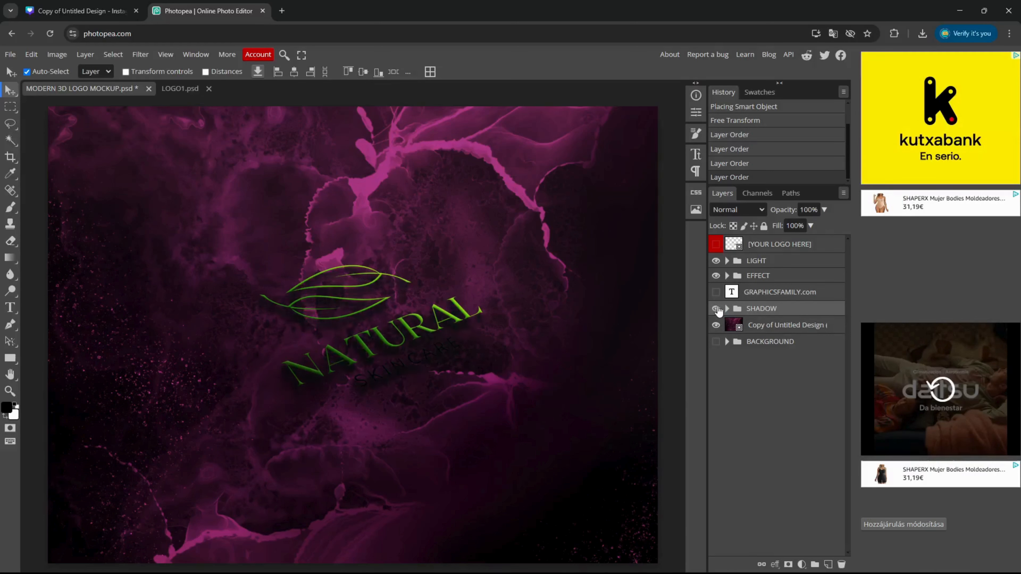
pyautogui.click(717, 309)
pyautogui.click(717, 309)
pyautogui.click(717, 309)
pyautogui.click(717, 309)
pyautogui.click(716, 309)
pyautogui.click(717, 309)
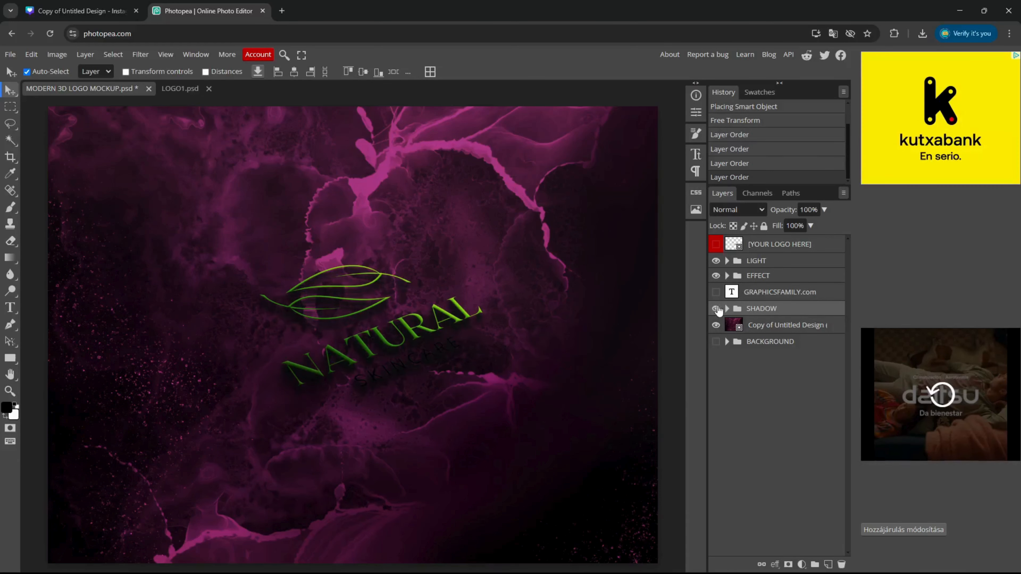
pyautogui.click(717, 309)
pyautogui.click(717, 309)
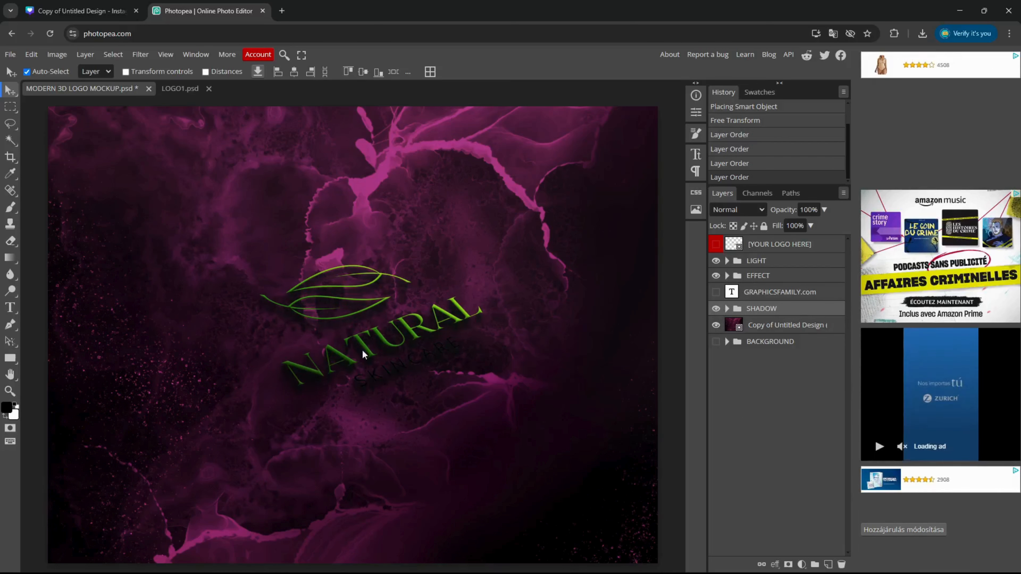
# Close Photopea without saving the changes and present page 6 of the Canva design in full screen
pyautogui.click(262, 11)
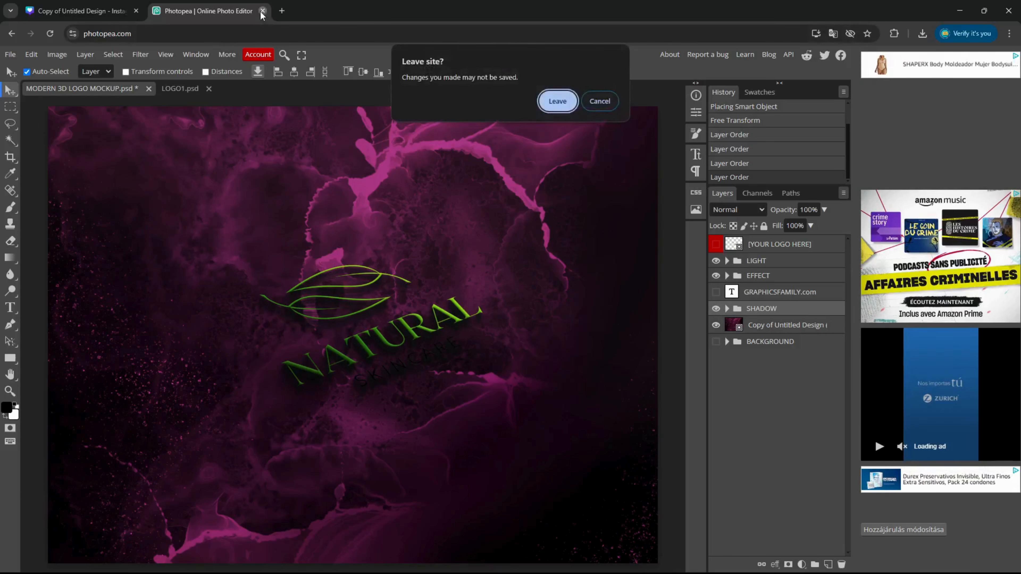
pyautogui.click(558, 103)
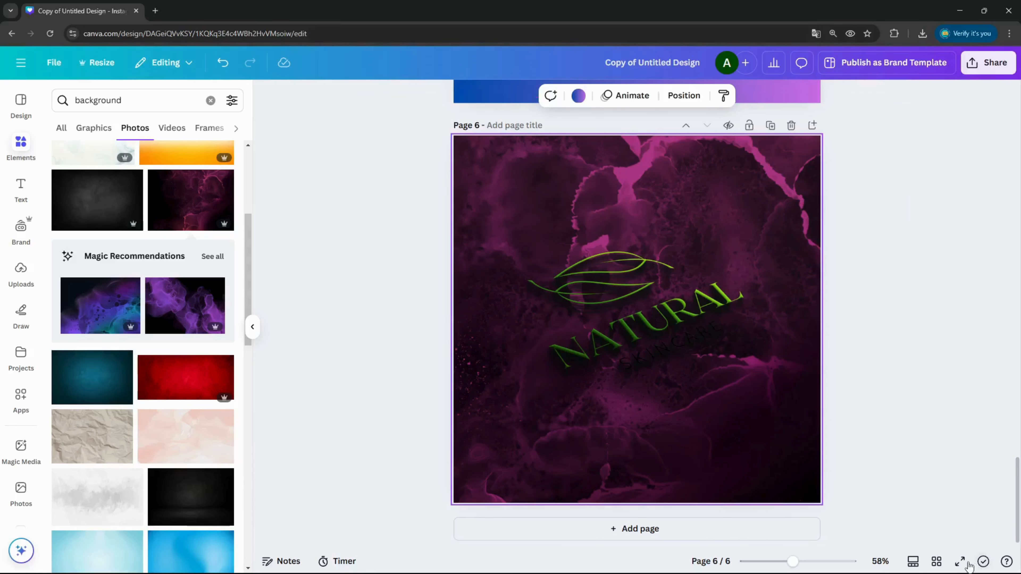
pyautogui.click(960, 562)
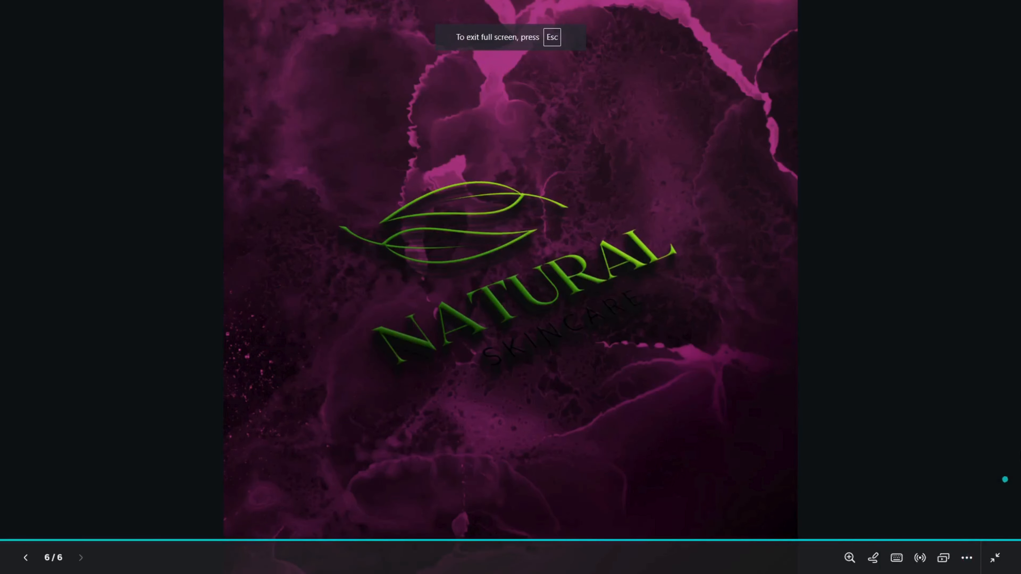